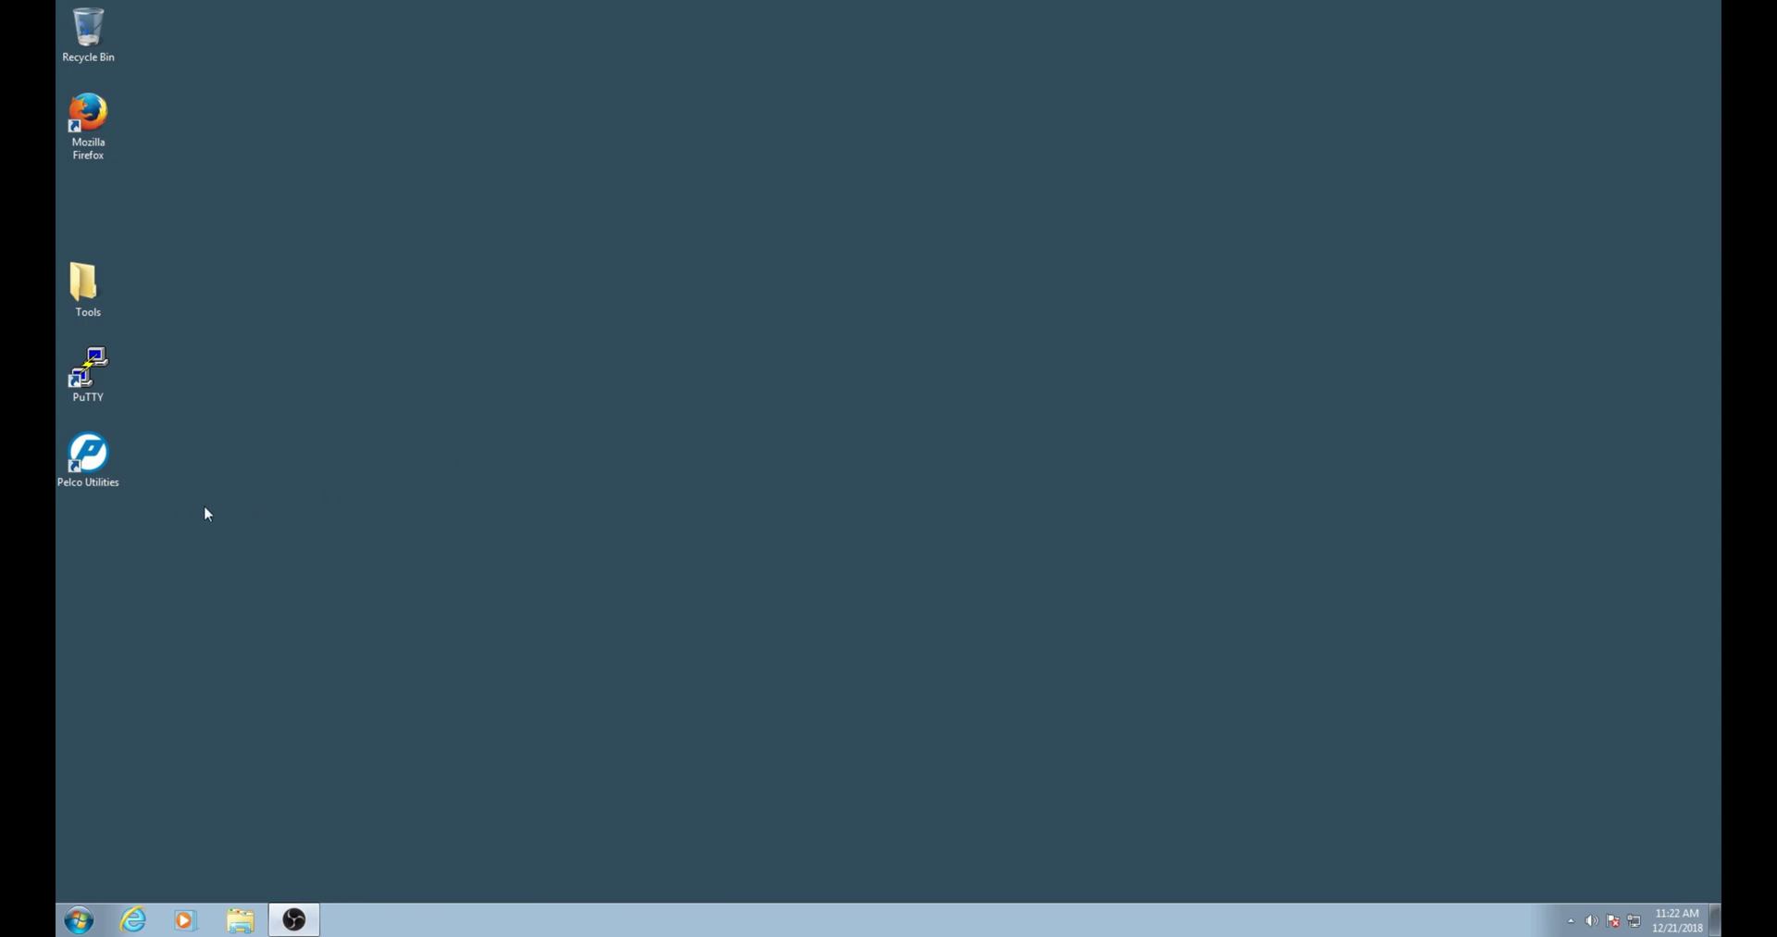
Launch Pelco Utilities and log in with the administrator account.
double_click(94, 454)
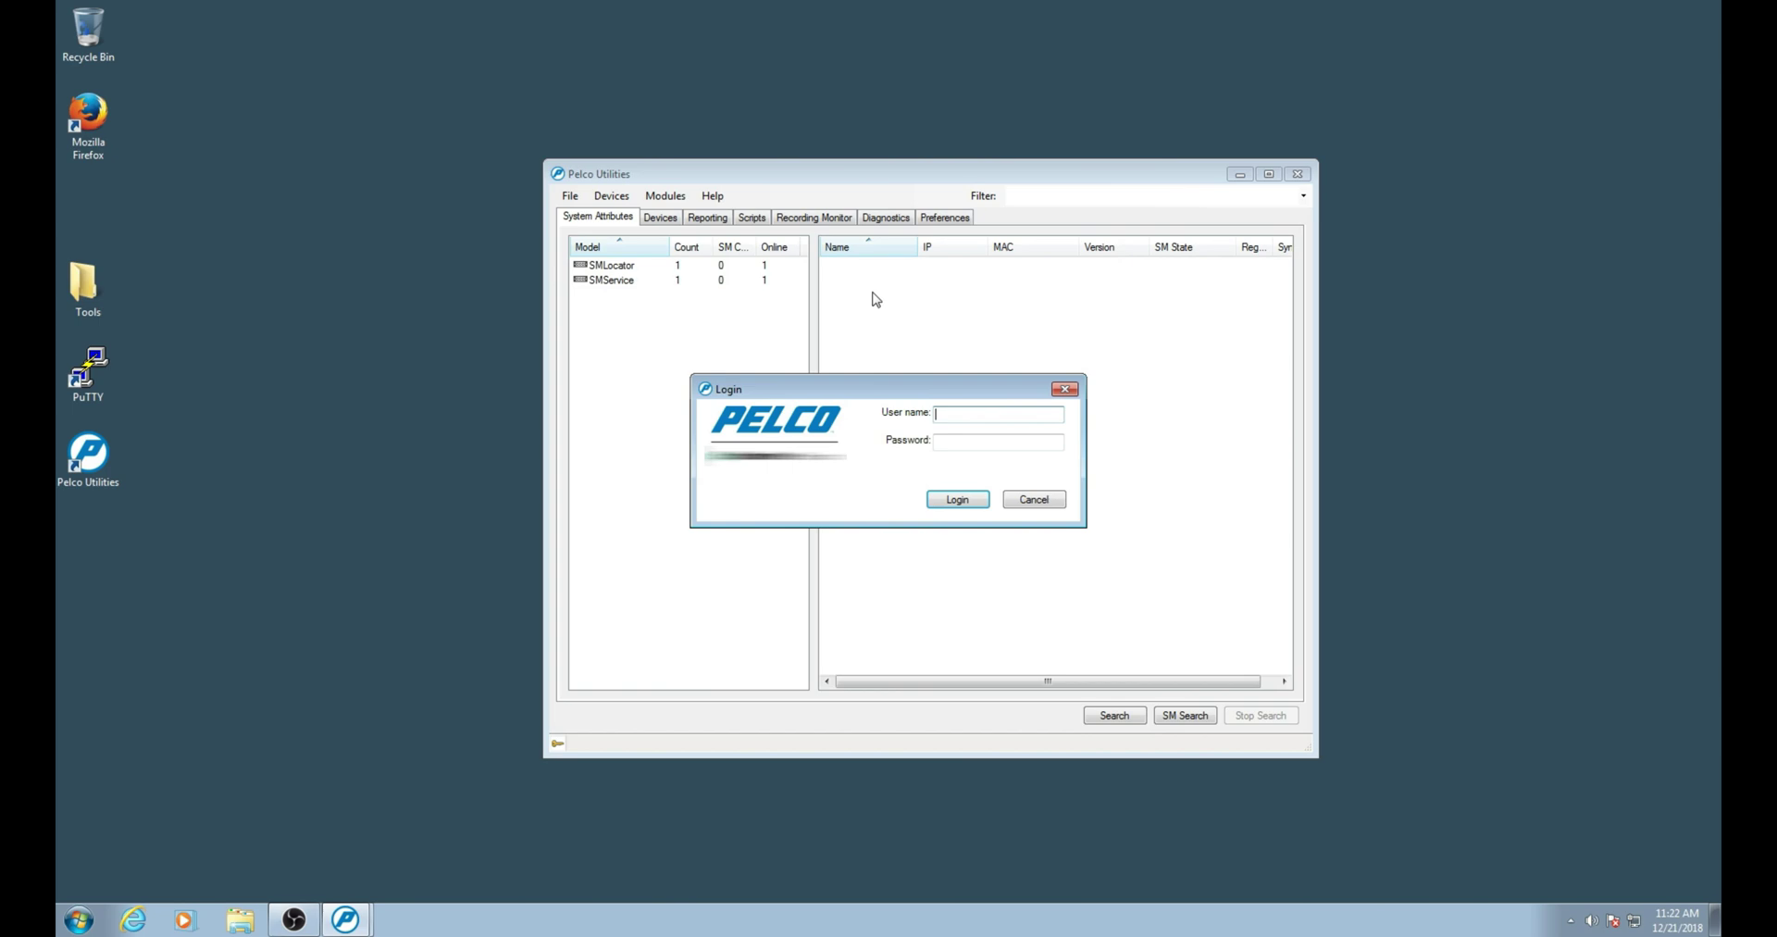
type("adm")
left_click(948, 442)
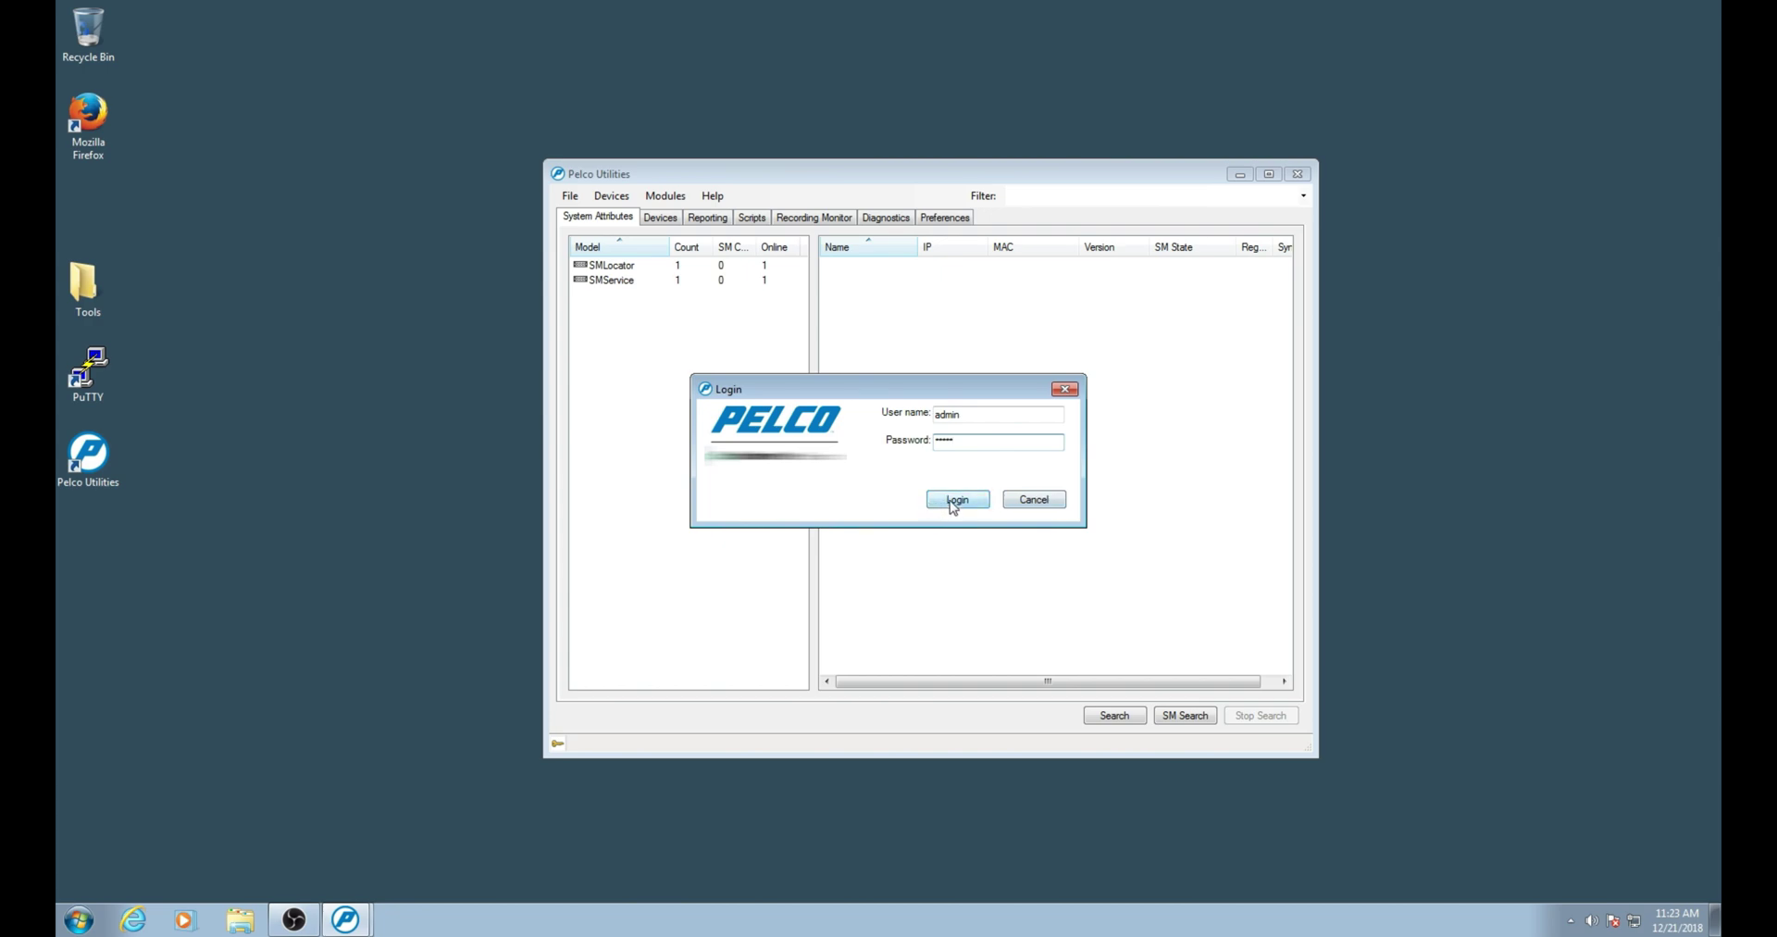
left_click(956, 500)
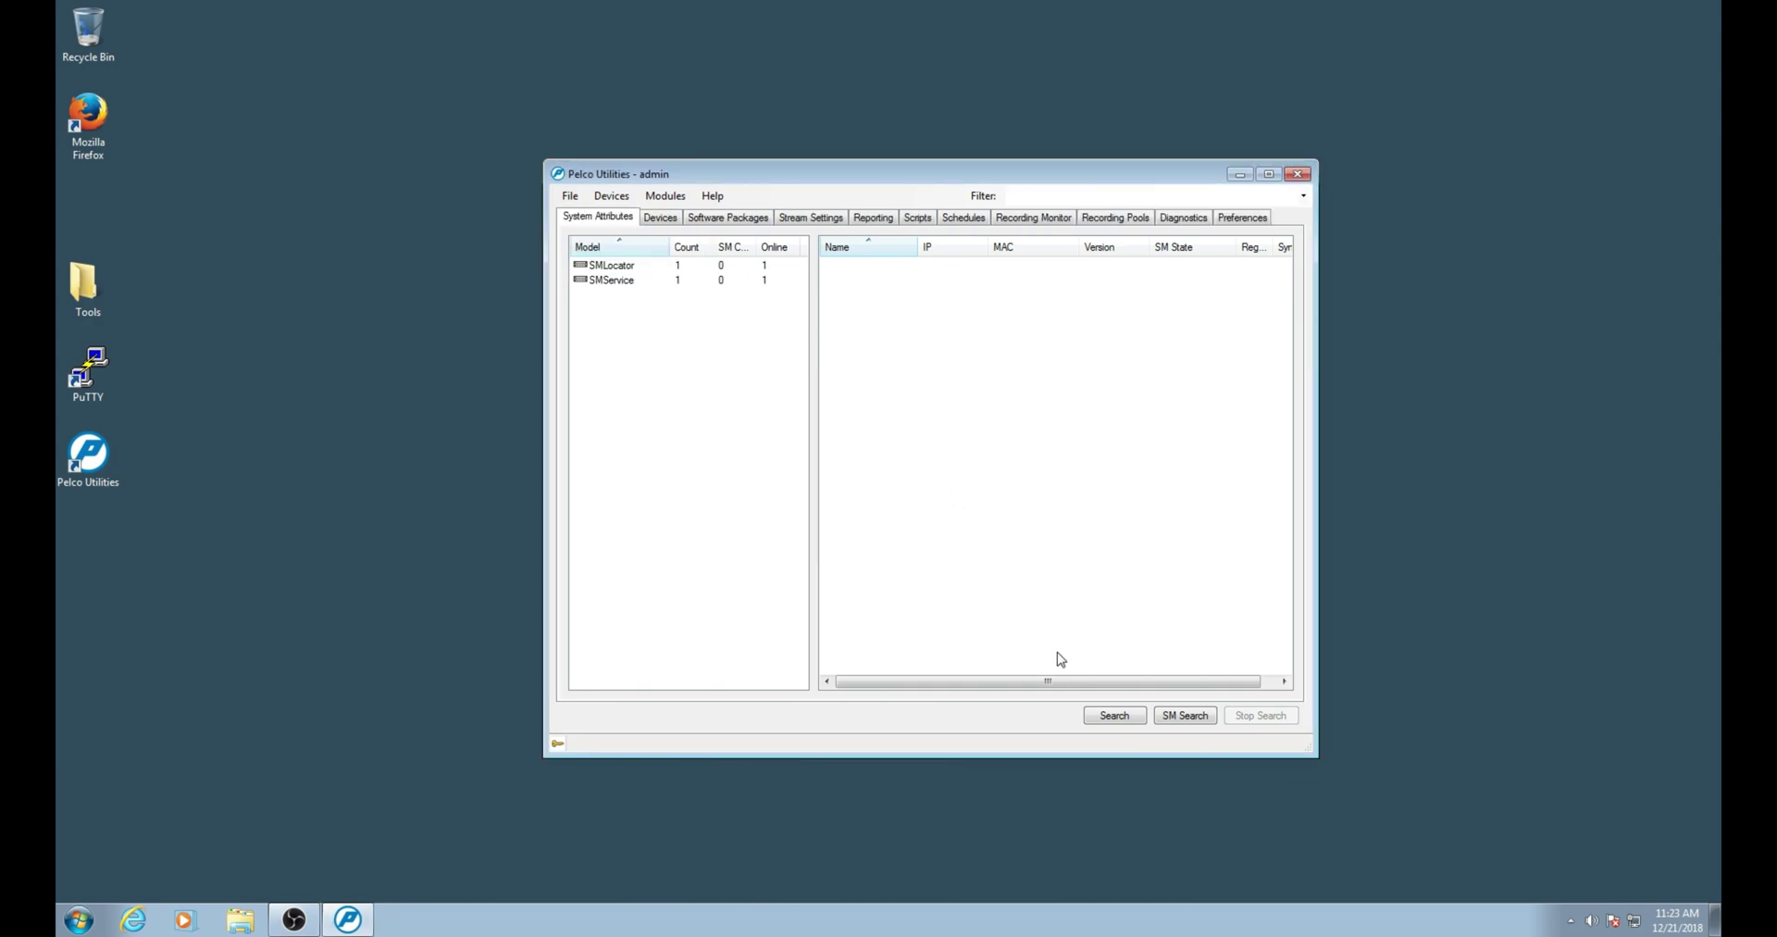
Search the network, filter the list to NSD models, and select the unit at 192.168.5.125.
left_click(1115, 717)
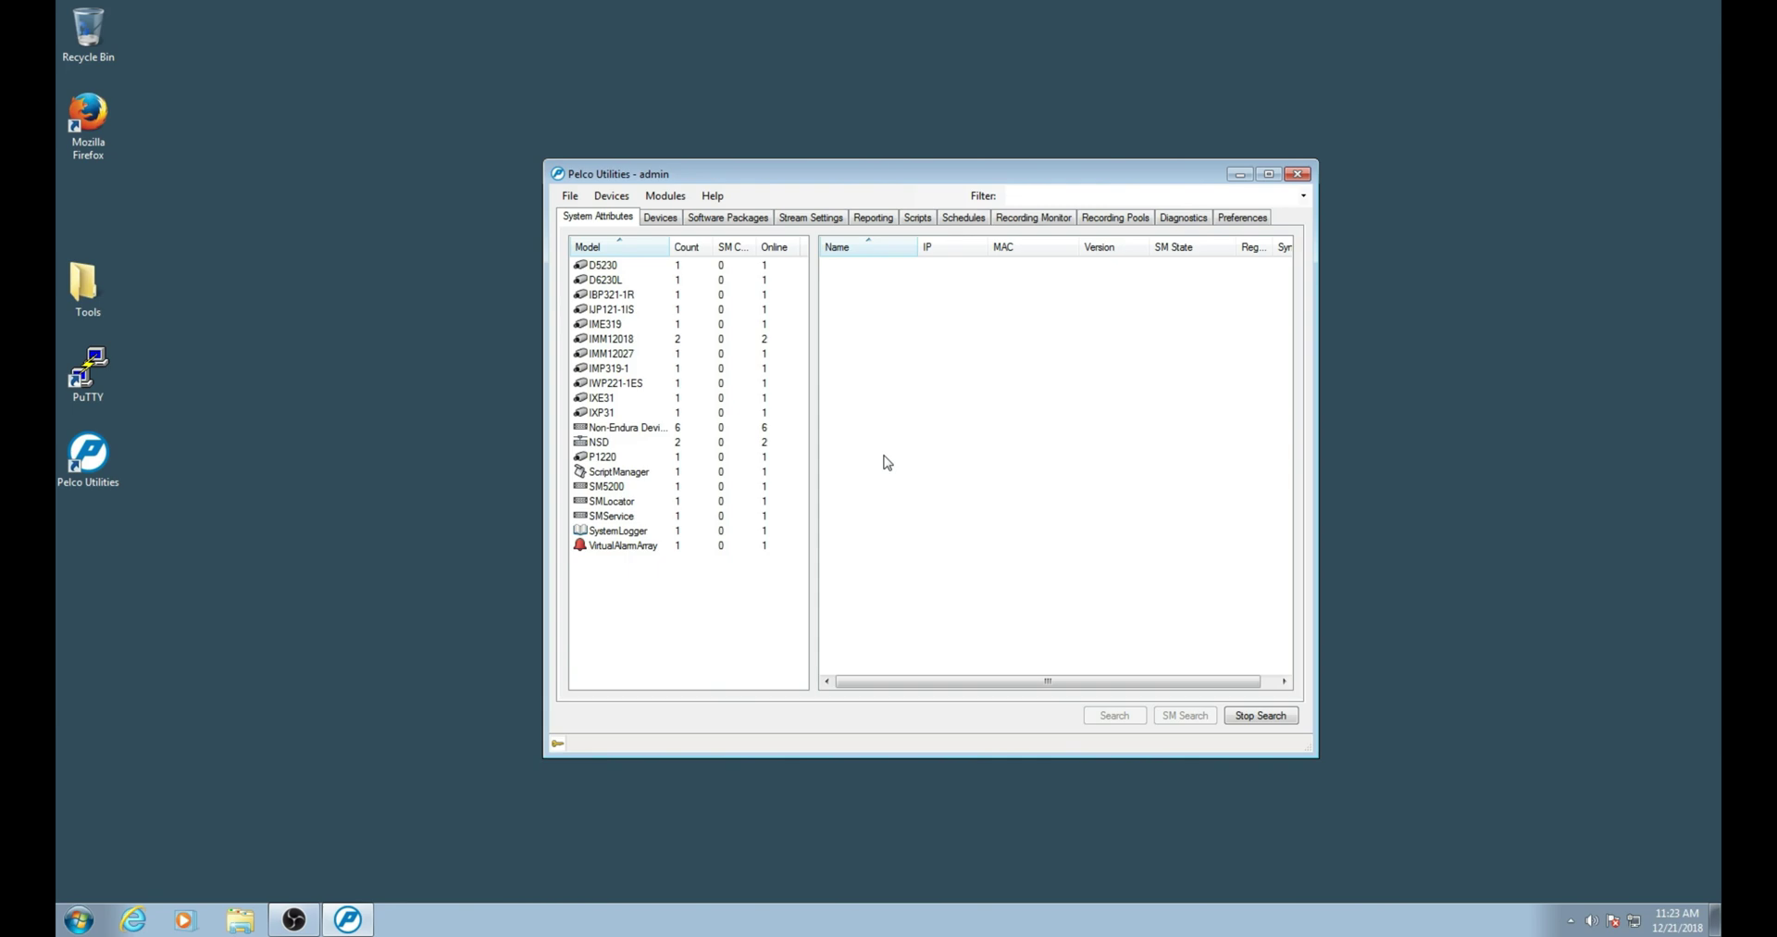
left_click(602, 446)
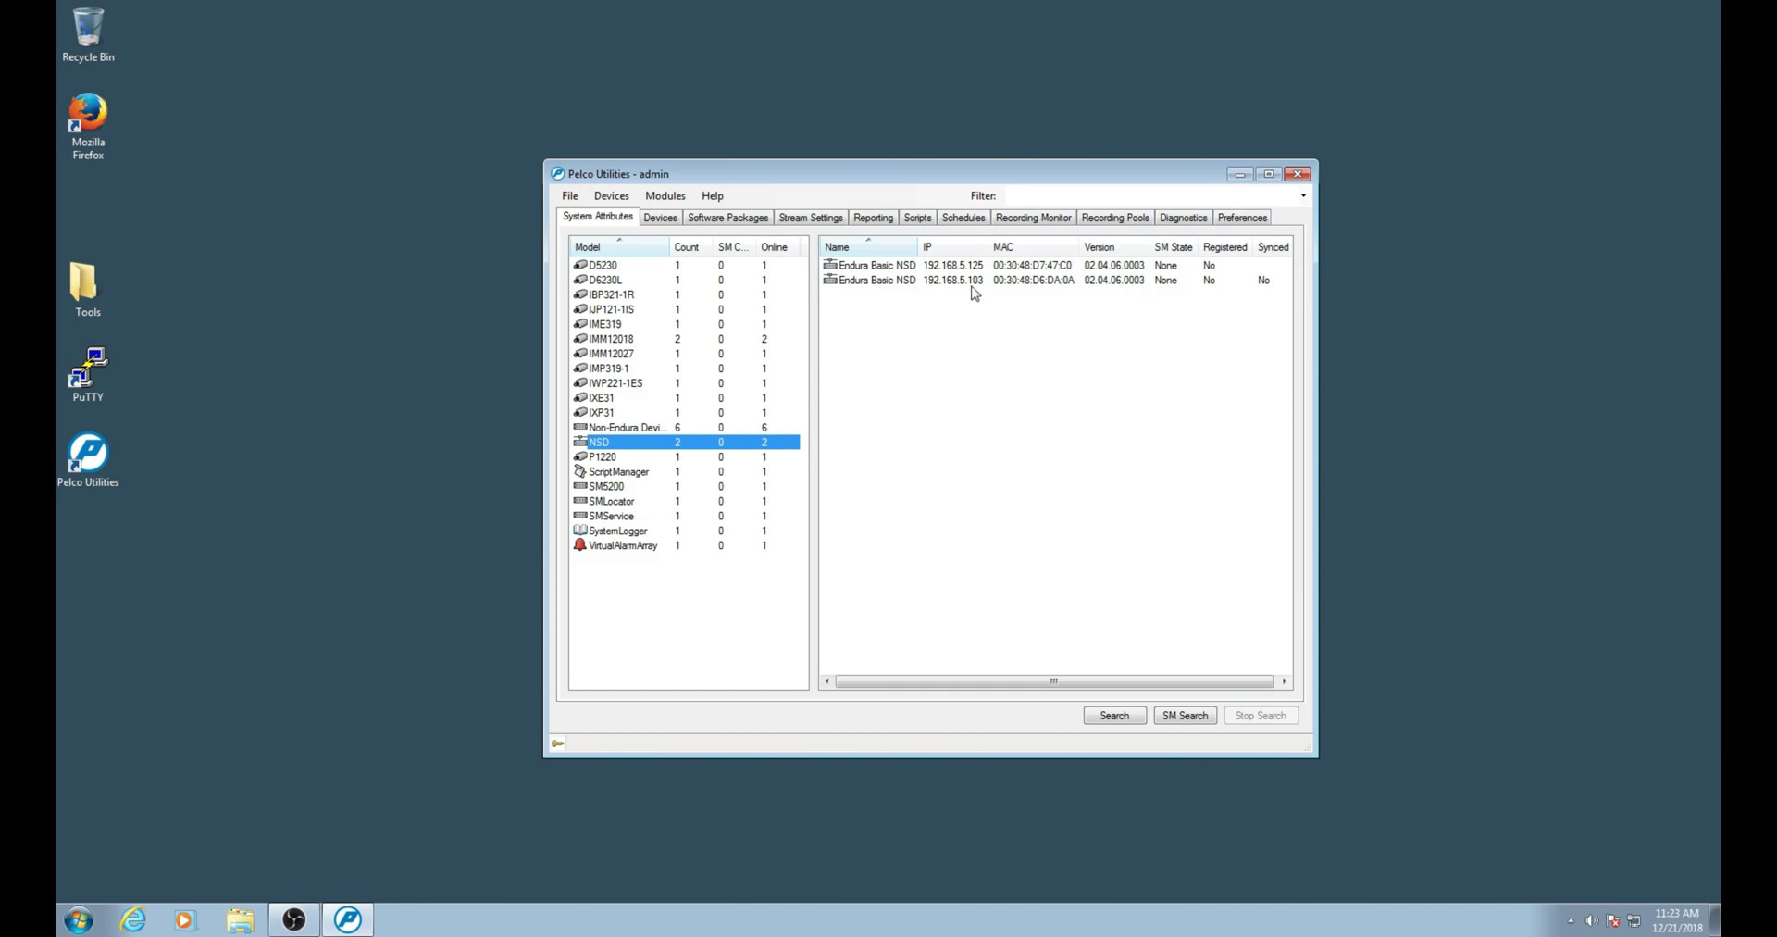
left_click(860, 269)
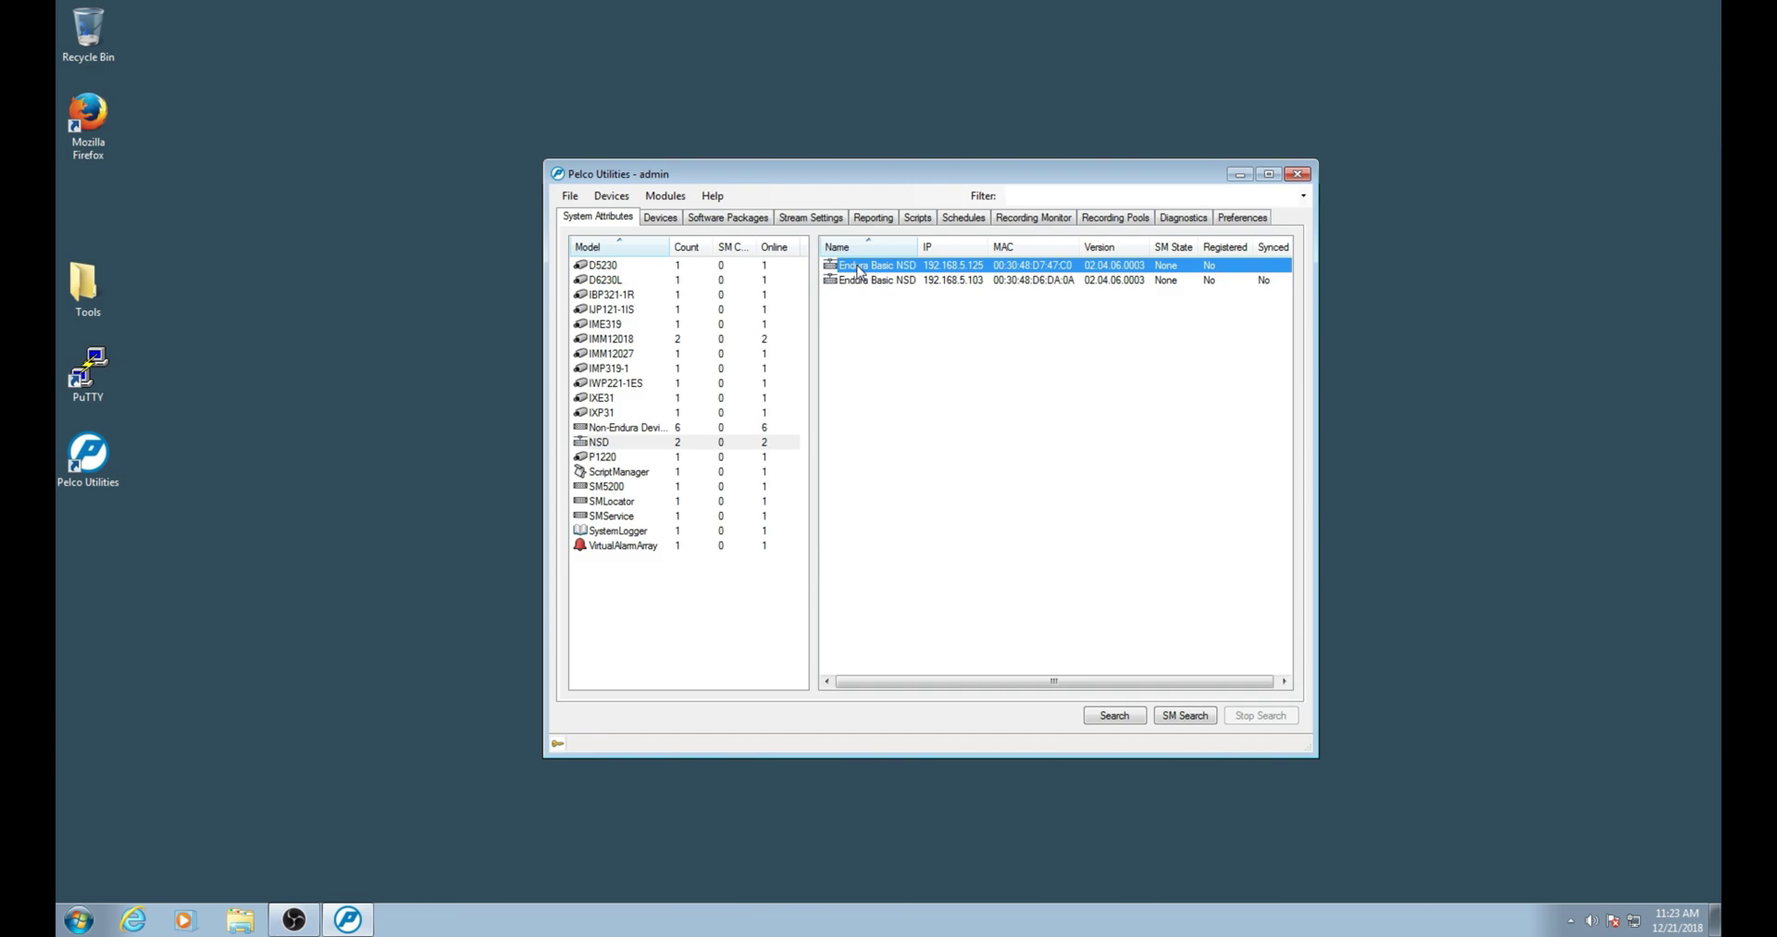
Open the 192.168.5.125 NSD's web interface in a maximized browser and log in as admin.
right_click(860, 270)
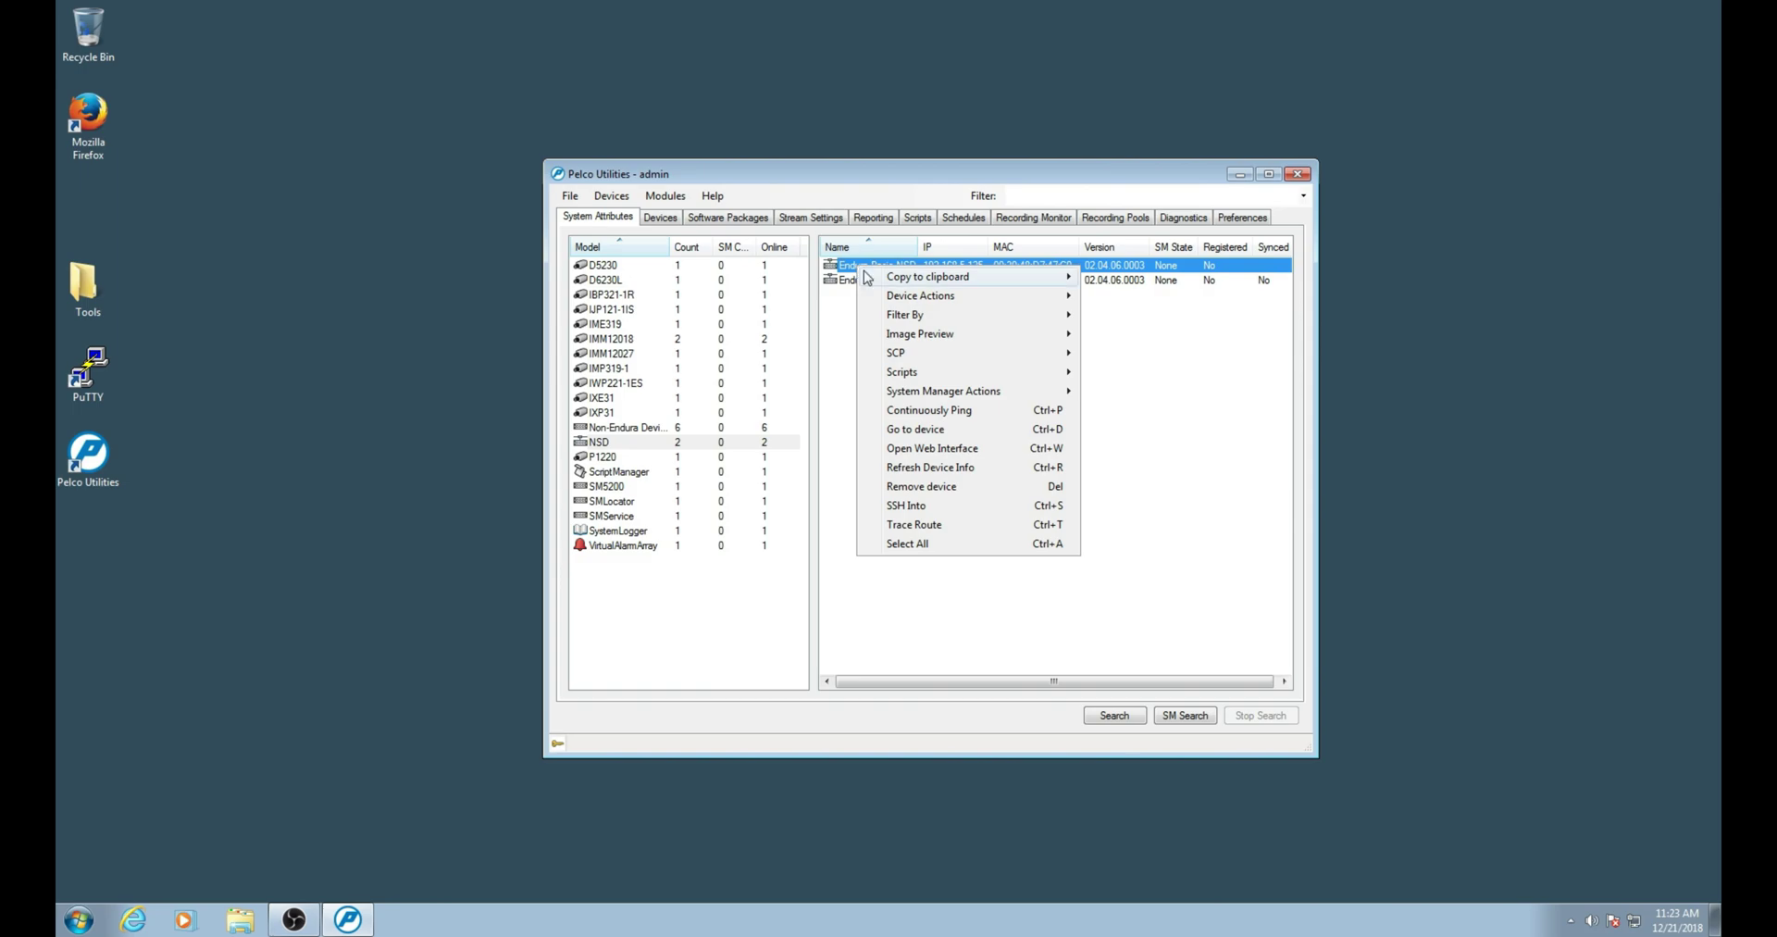
left_click(939, 449)
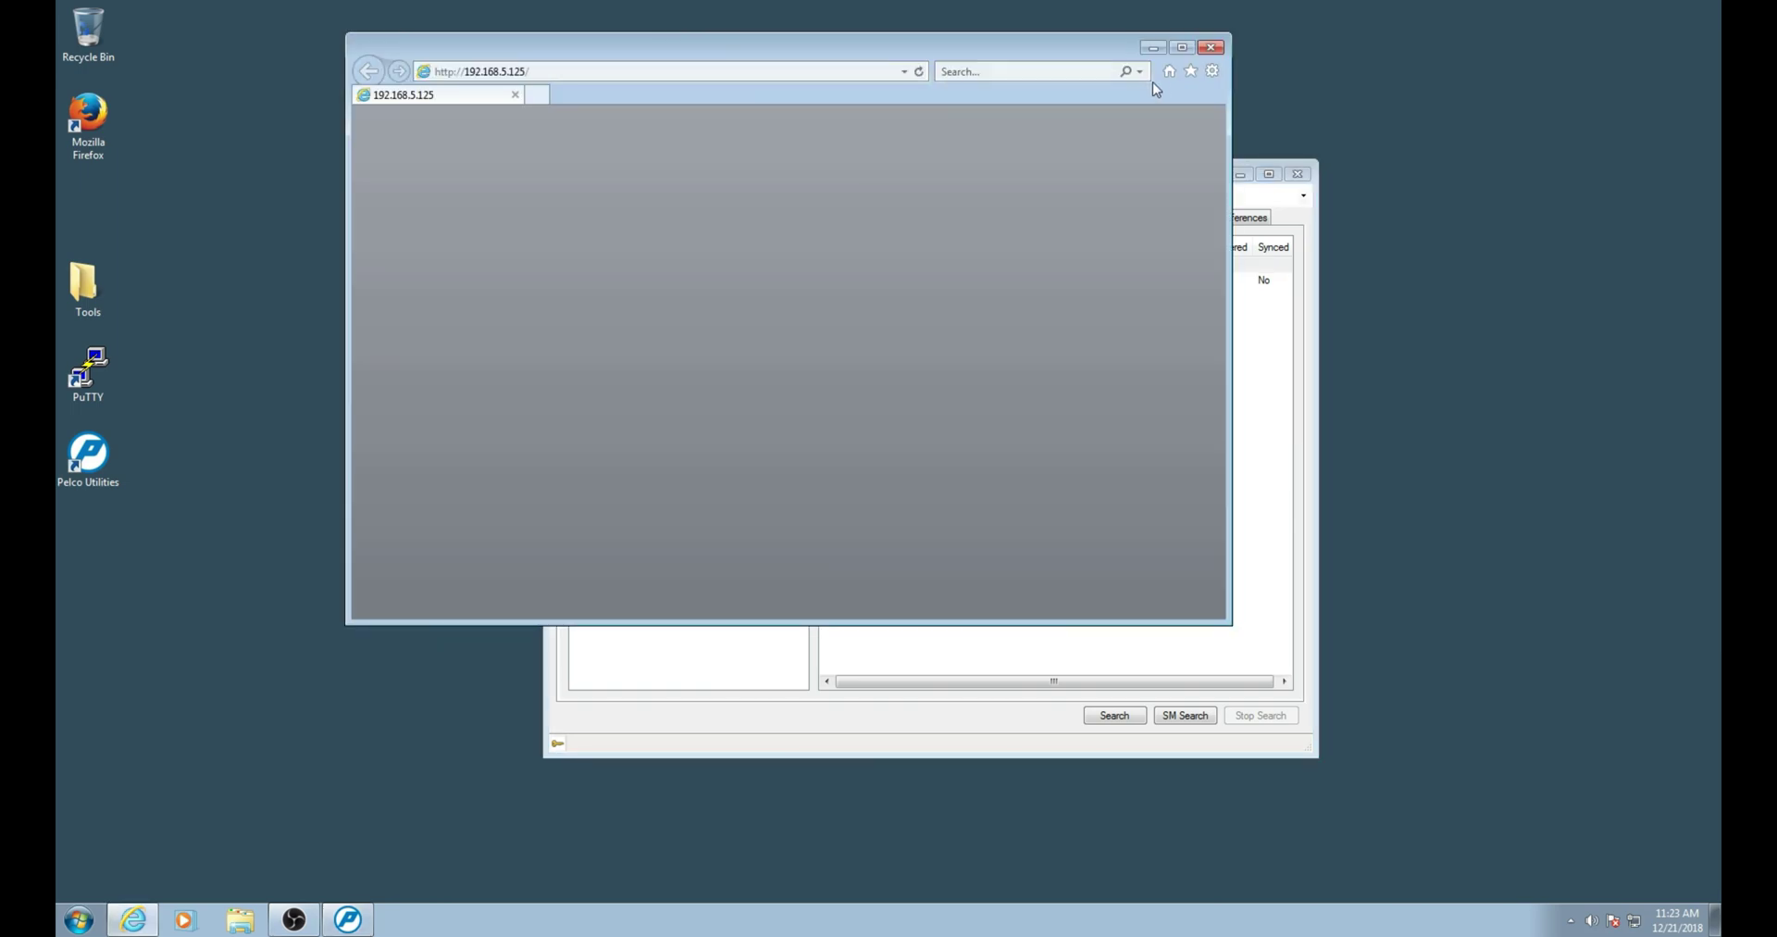
left_click(1176, 47)
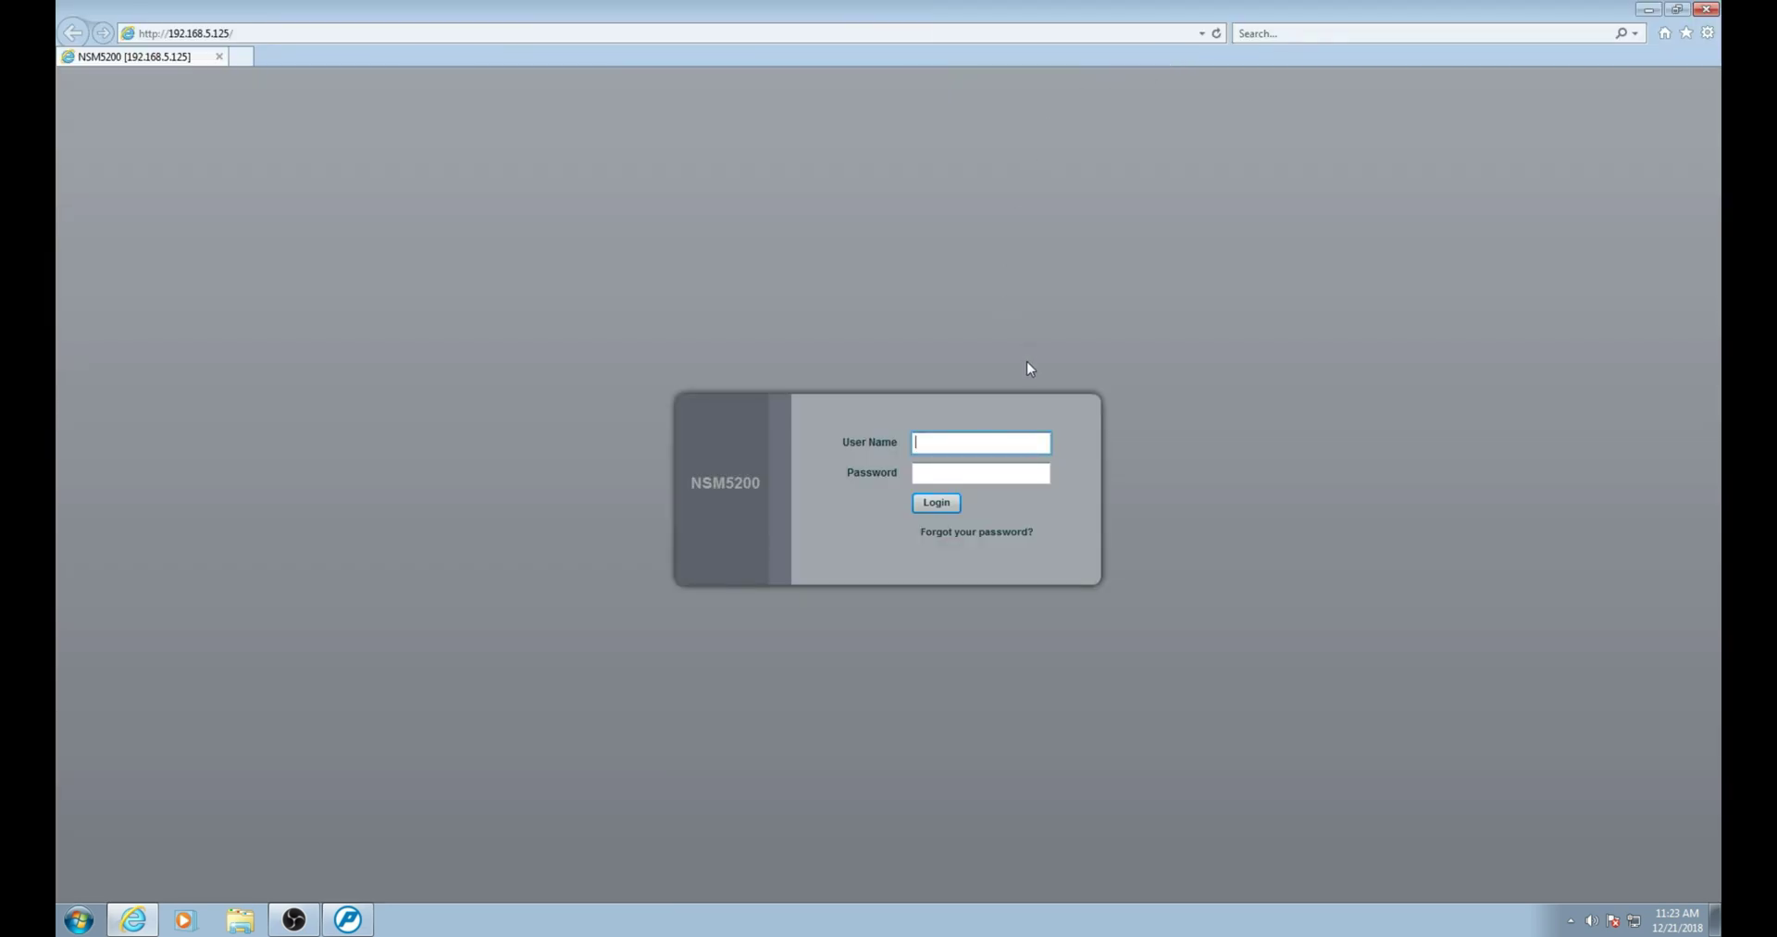
type("admin")
key("Tab")
type("****")
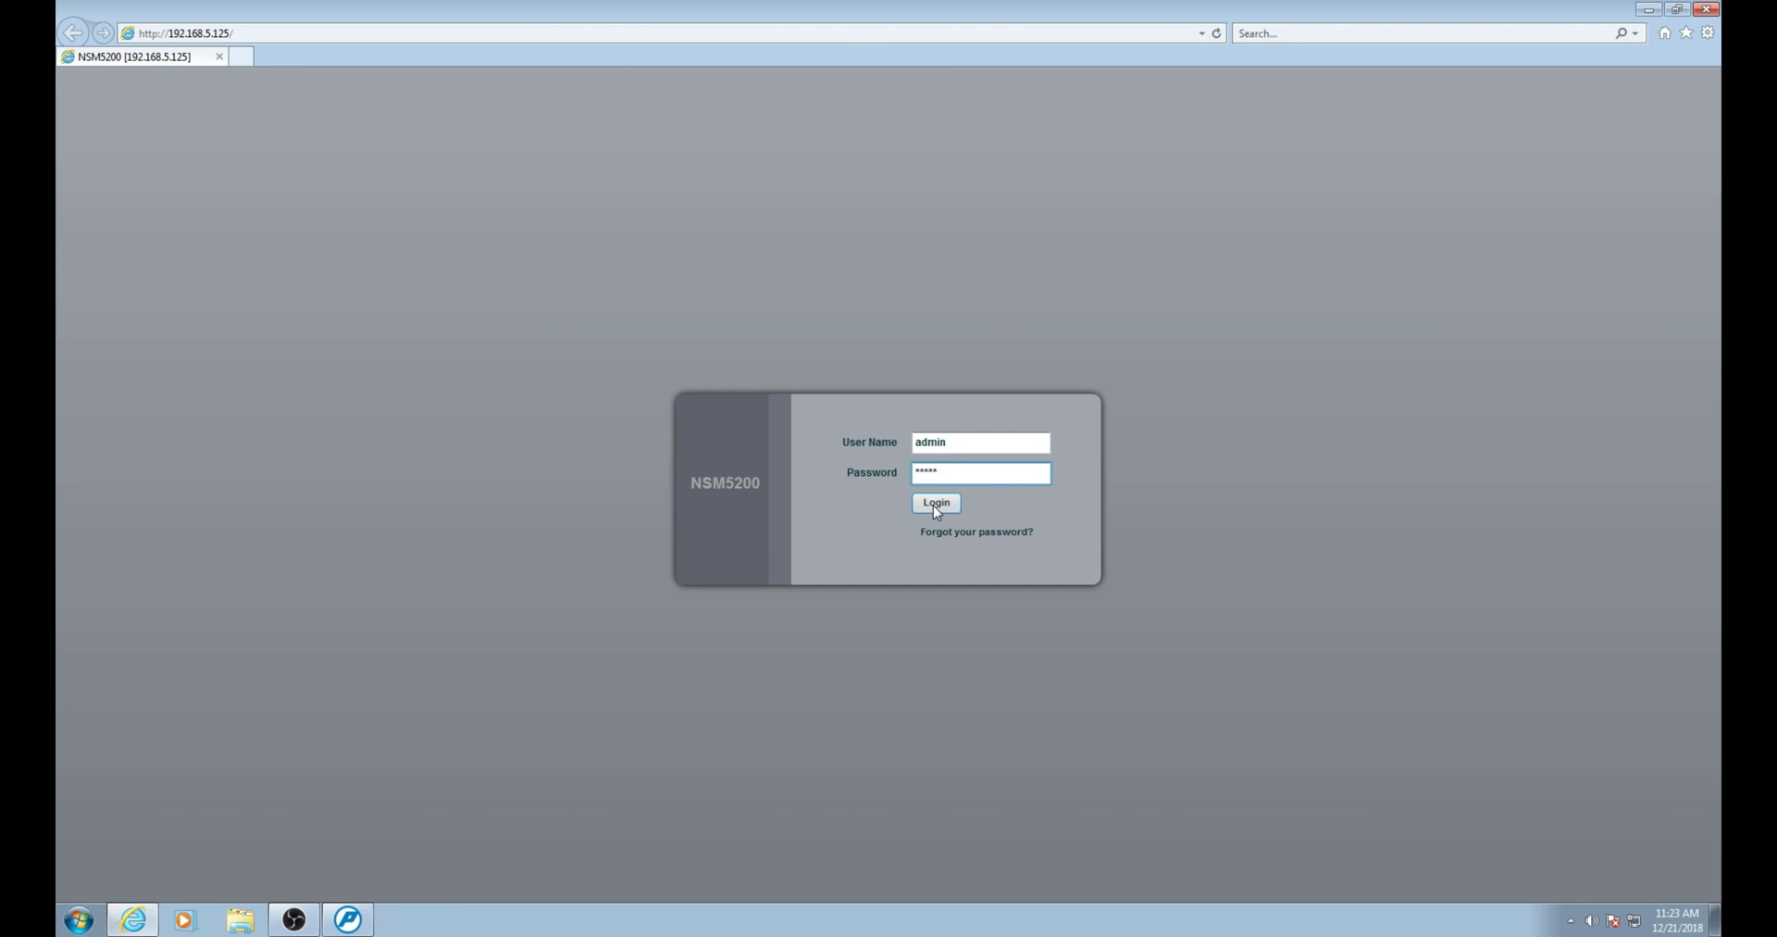
left_click(935, 504)
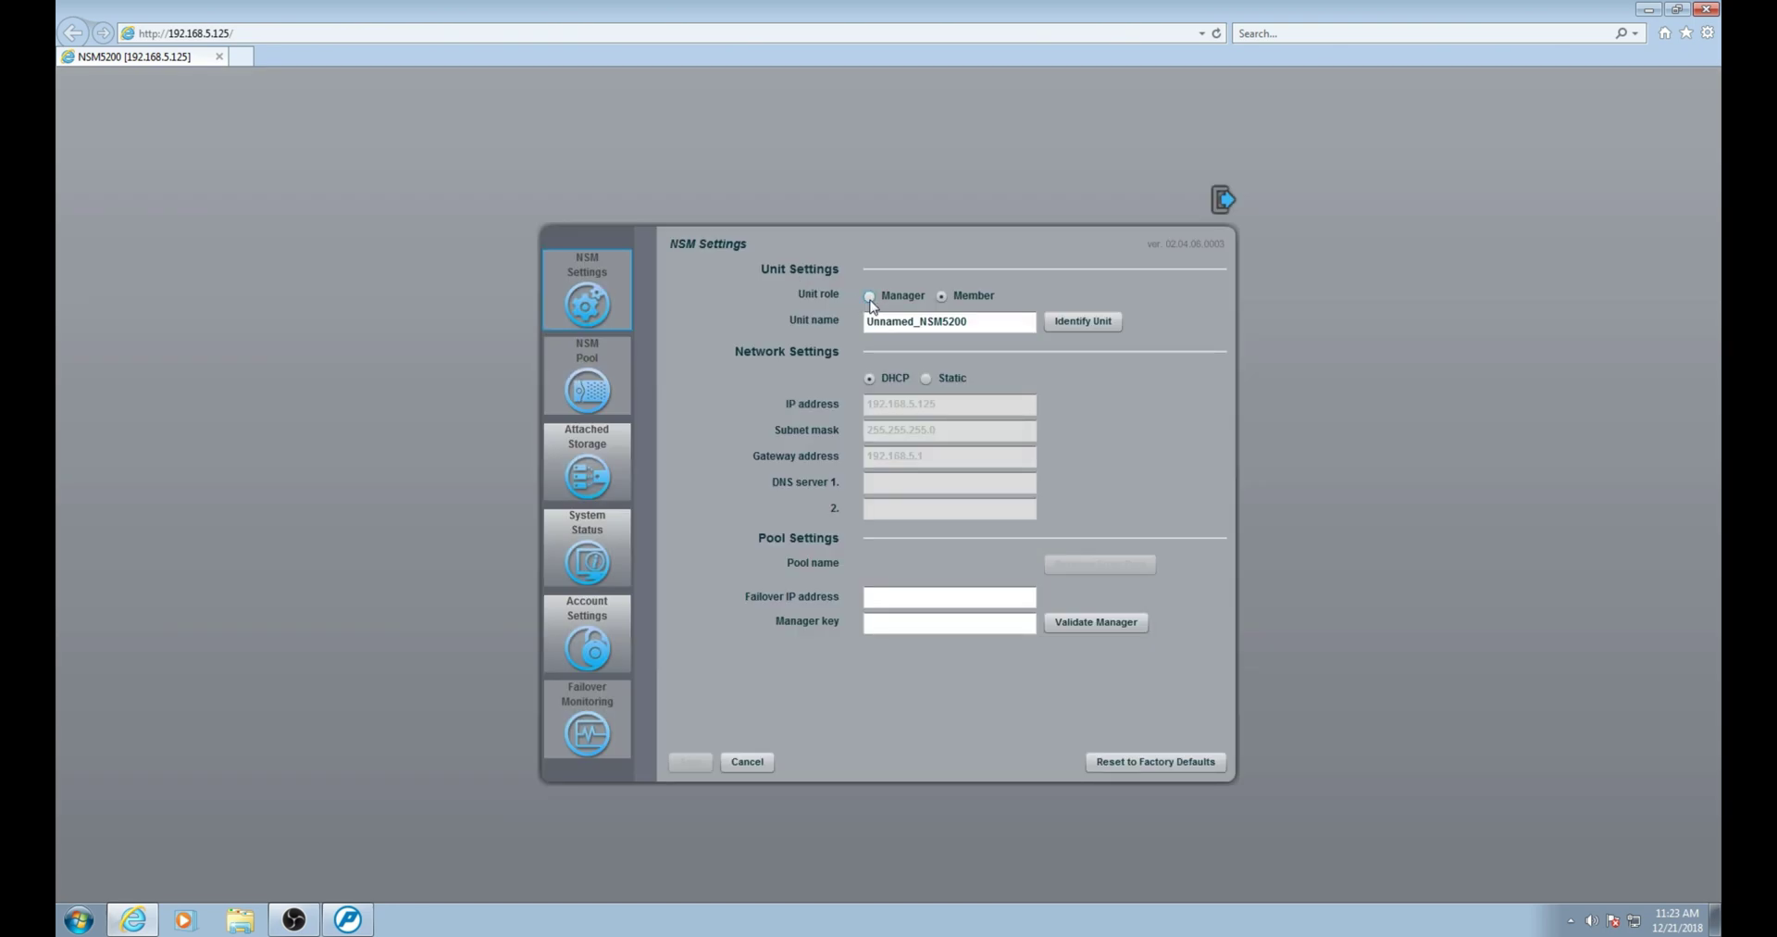
Set the unit role to Manager and rename Unnamed_NSM5200 to NSM5200_01.
left_click(870, 298)
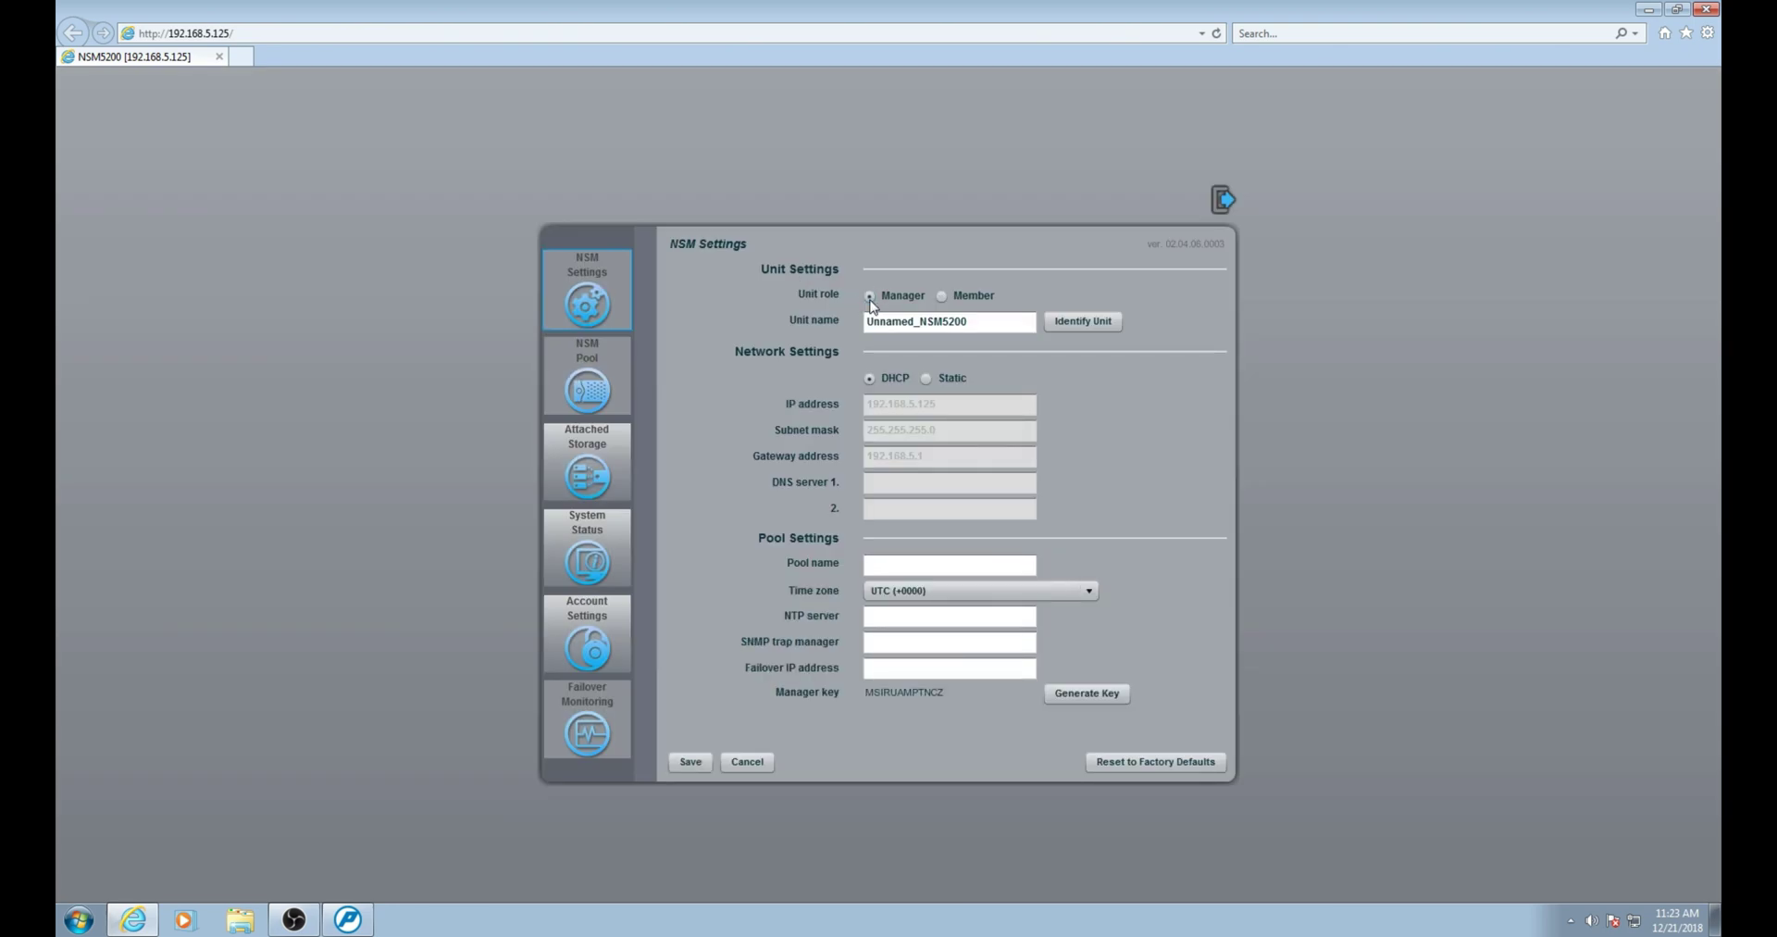
left_click_drag(921, 321, 775, 311)
key("BackSpace")
type("_01")
Name the pool MyPool1 and choose the Europe/Warsaw (+0100) time zone.
left_click(893, 567)
type("MyPoo")
type("l1")
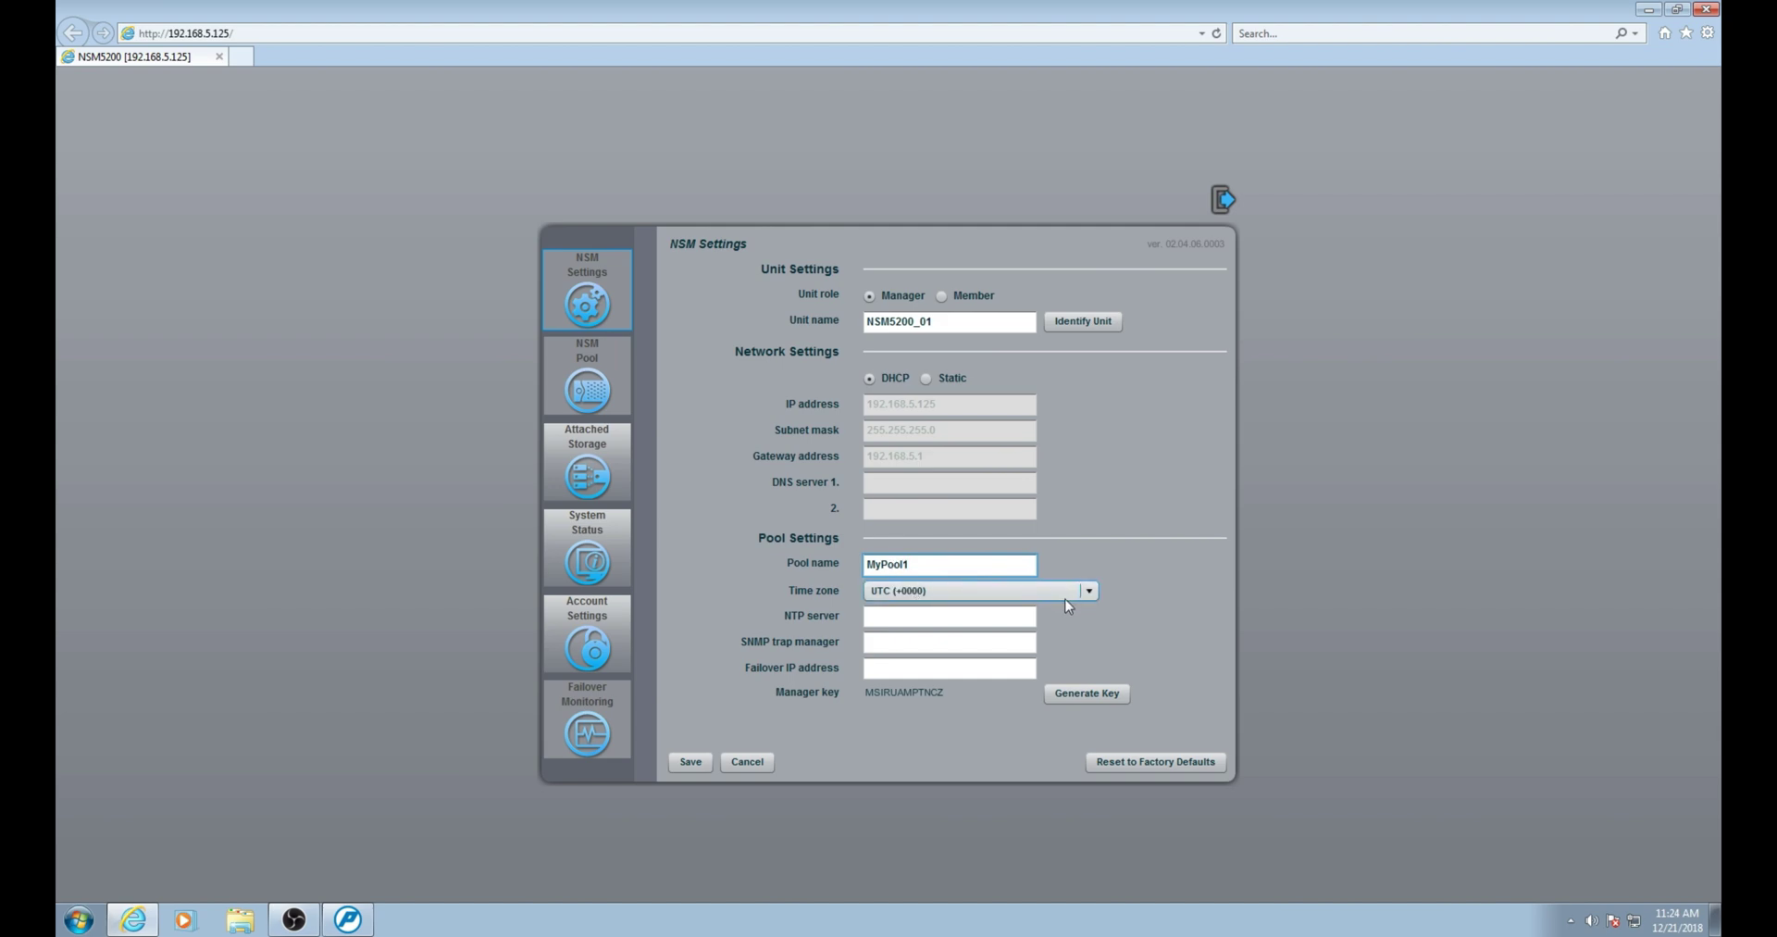
left_click(1091, 591)
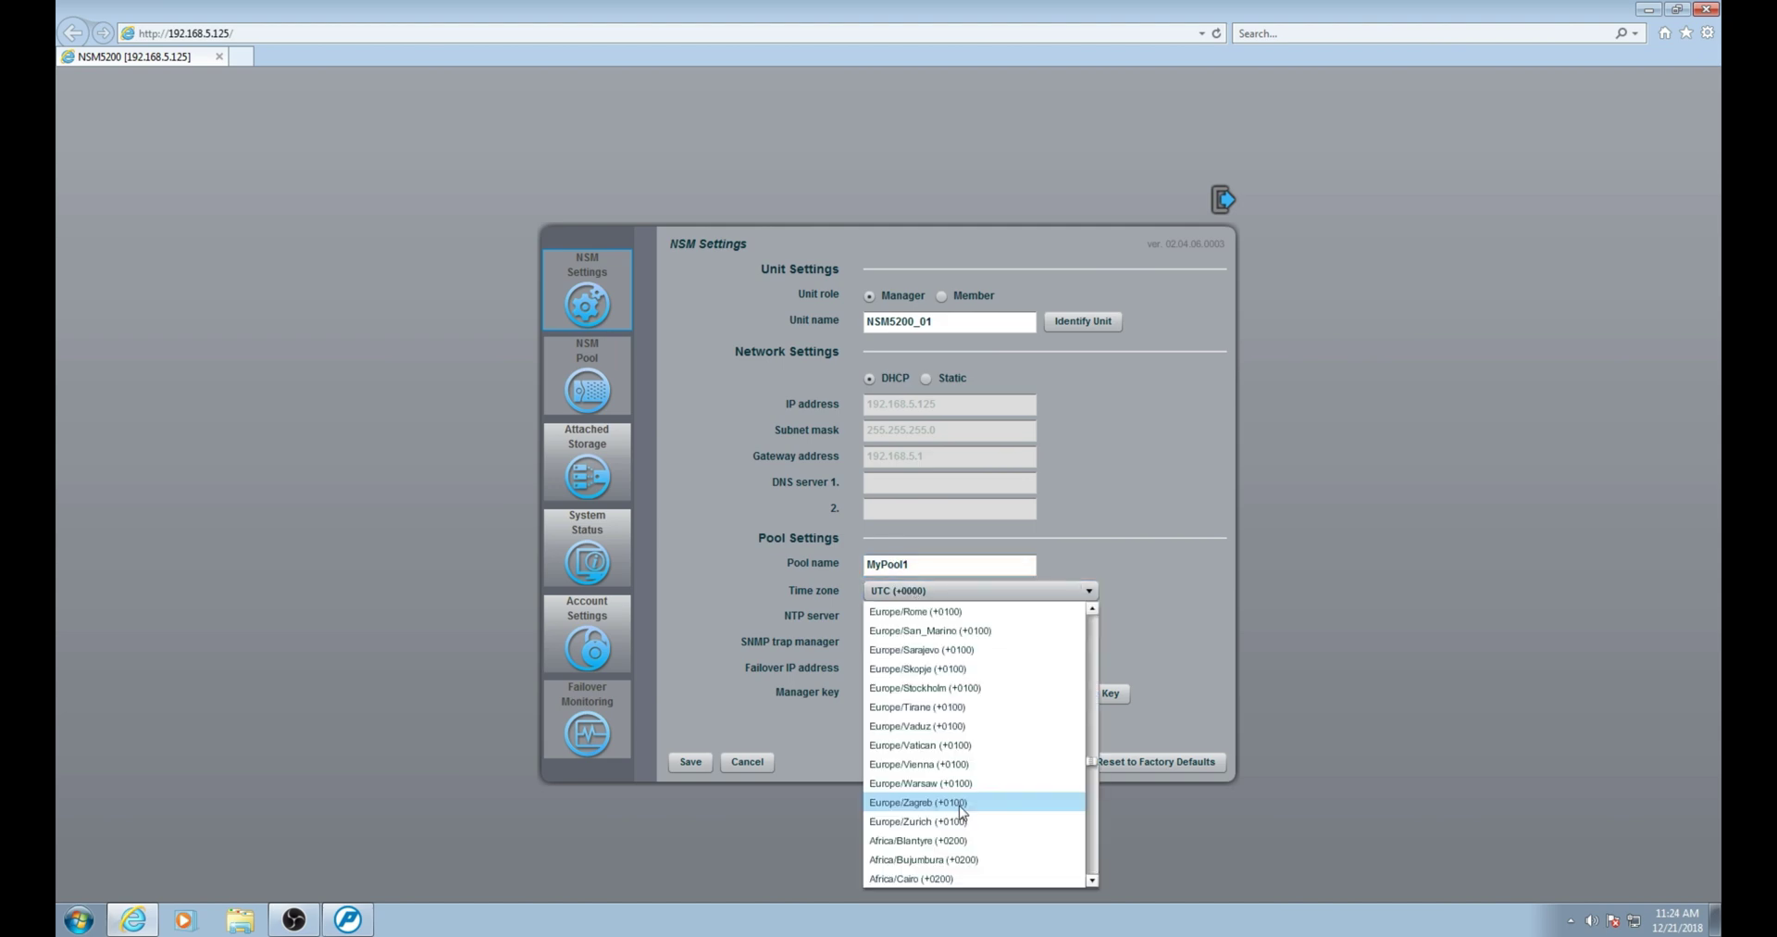
left_click(926, 727)
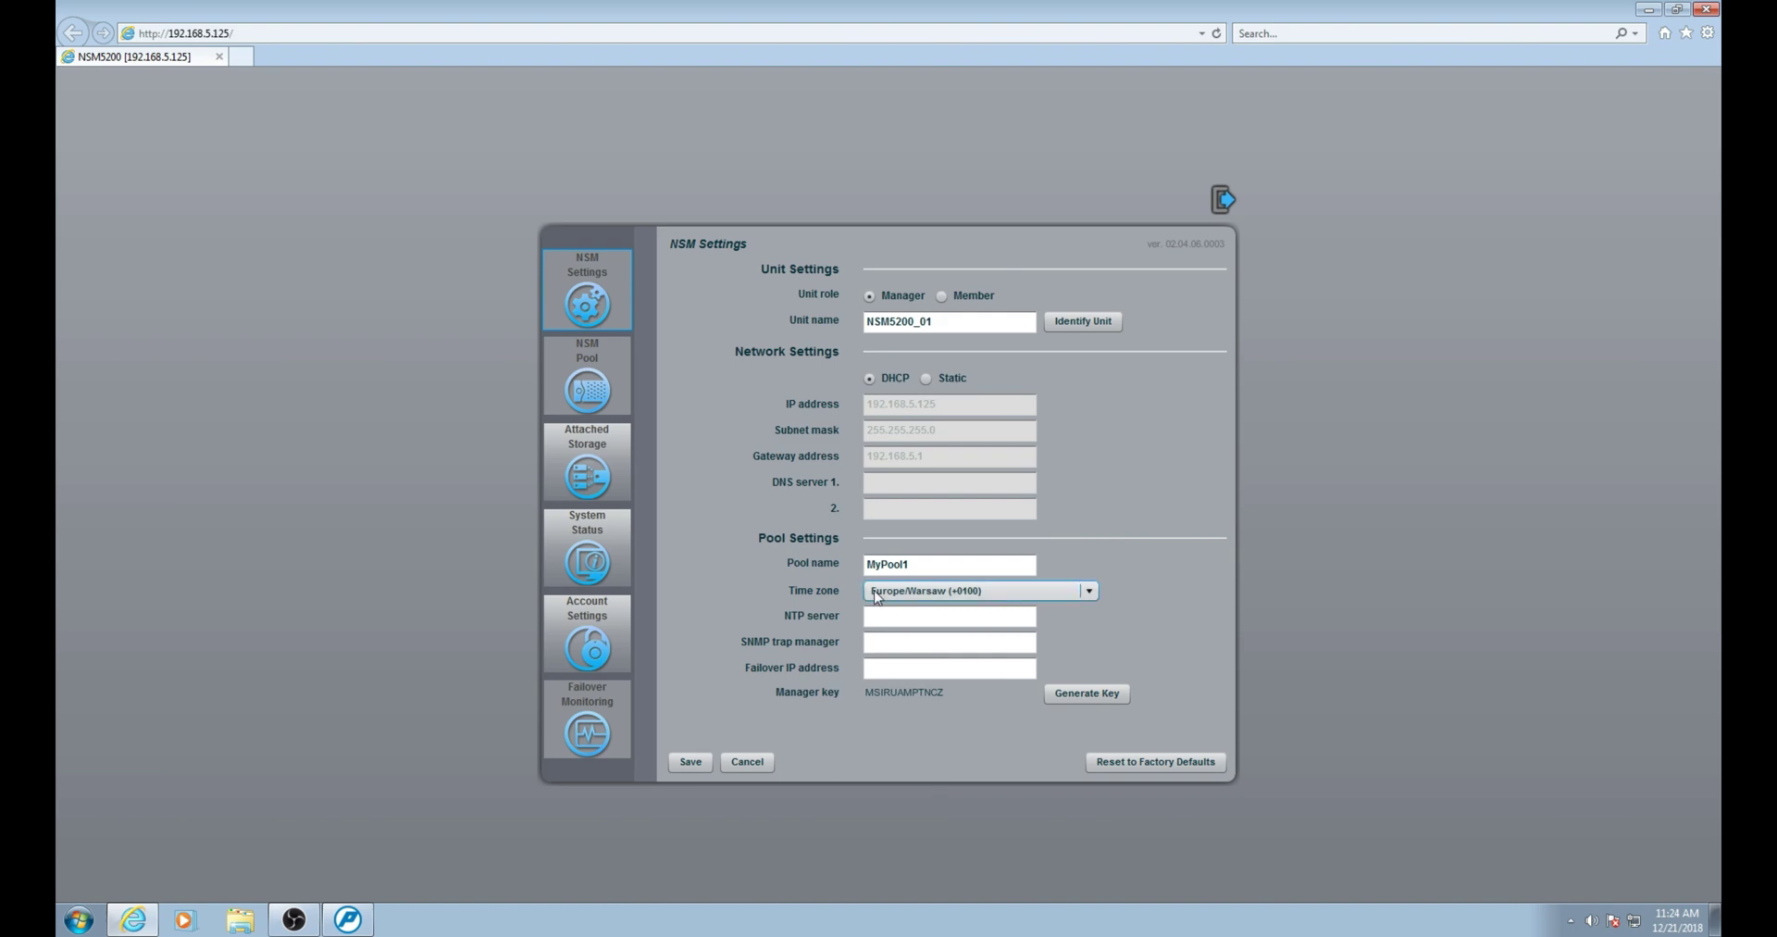
Set NTP server 192.168.5.10 and failover IP 192.168.5.52, then save the settings.
left_click(894, 616)
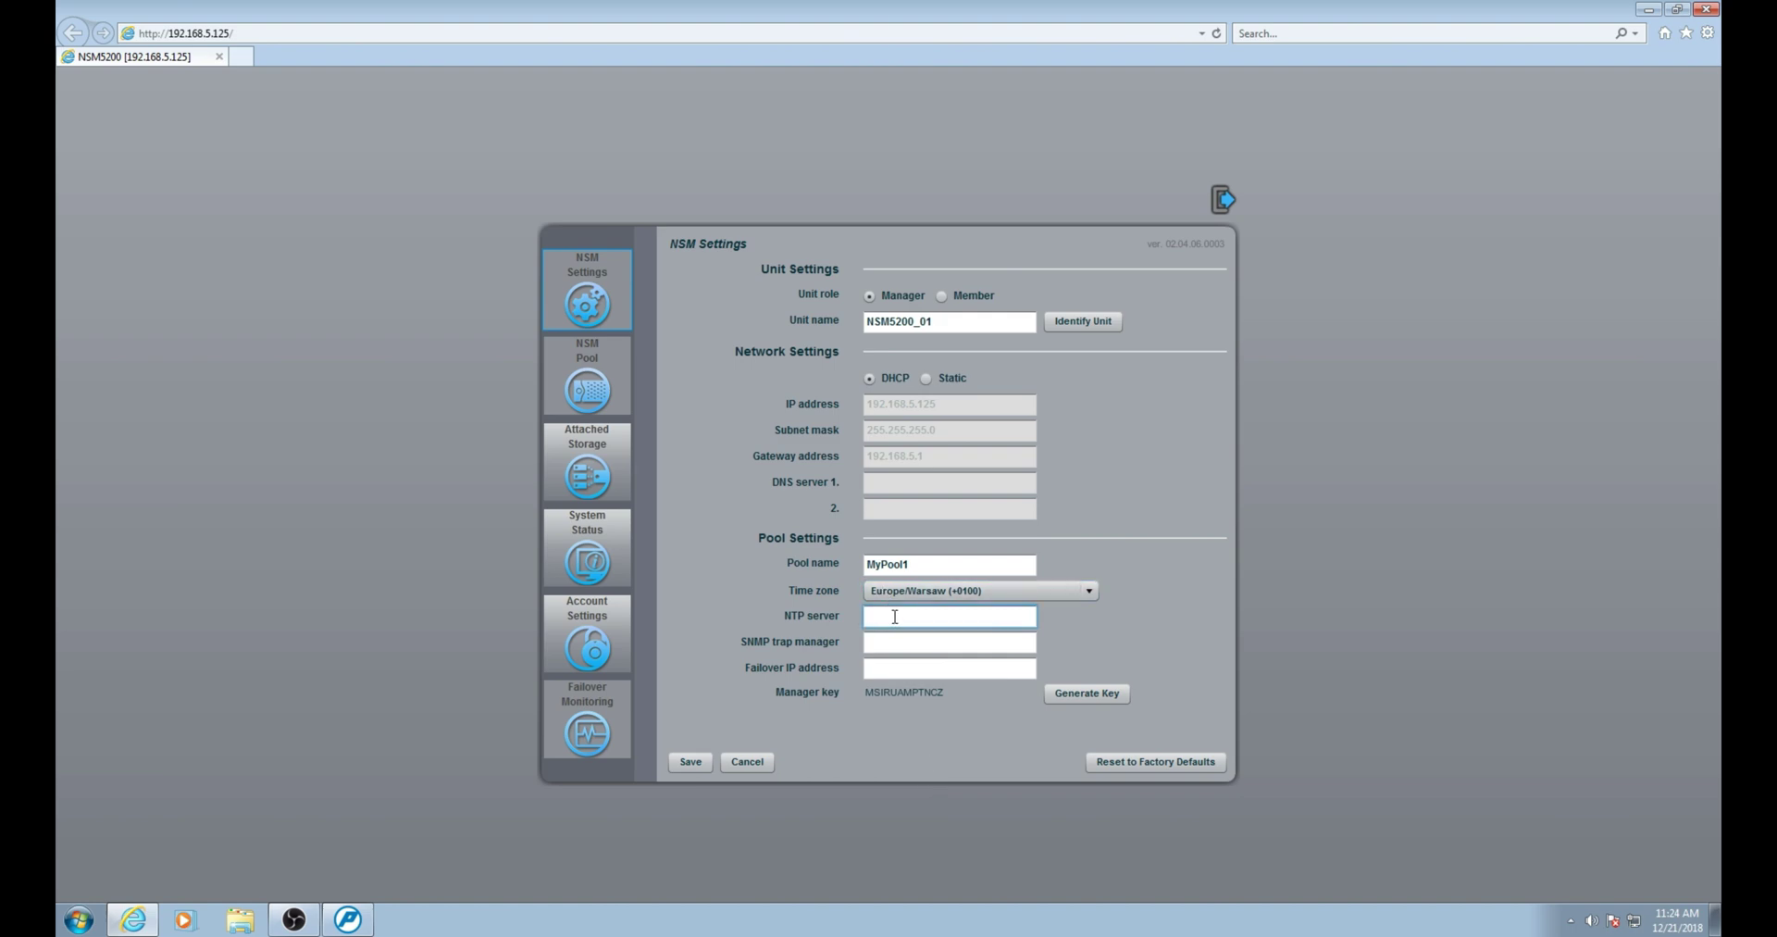
type("192.168.5.10")
left_click(887, 648)
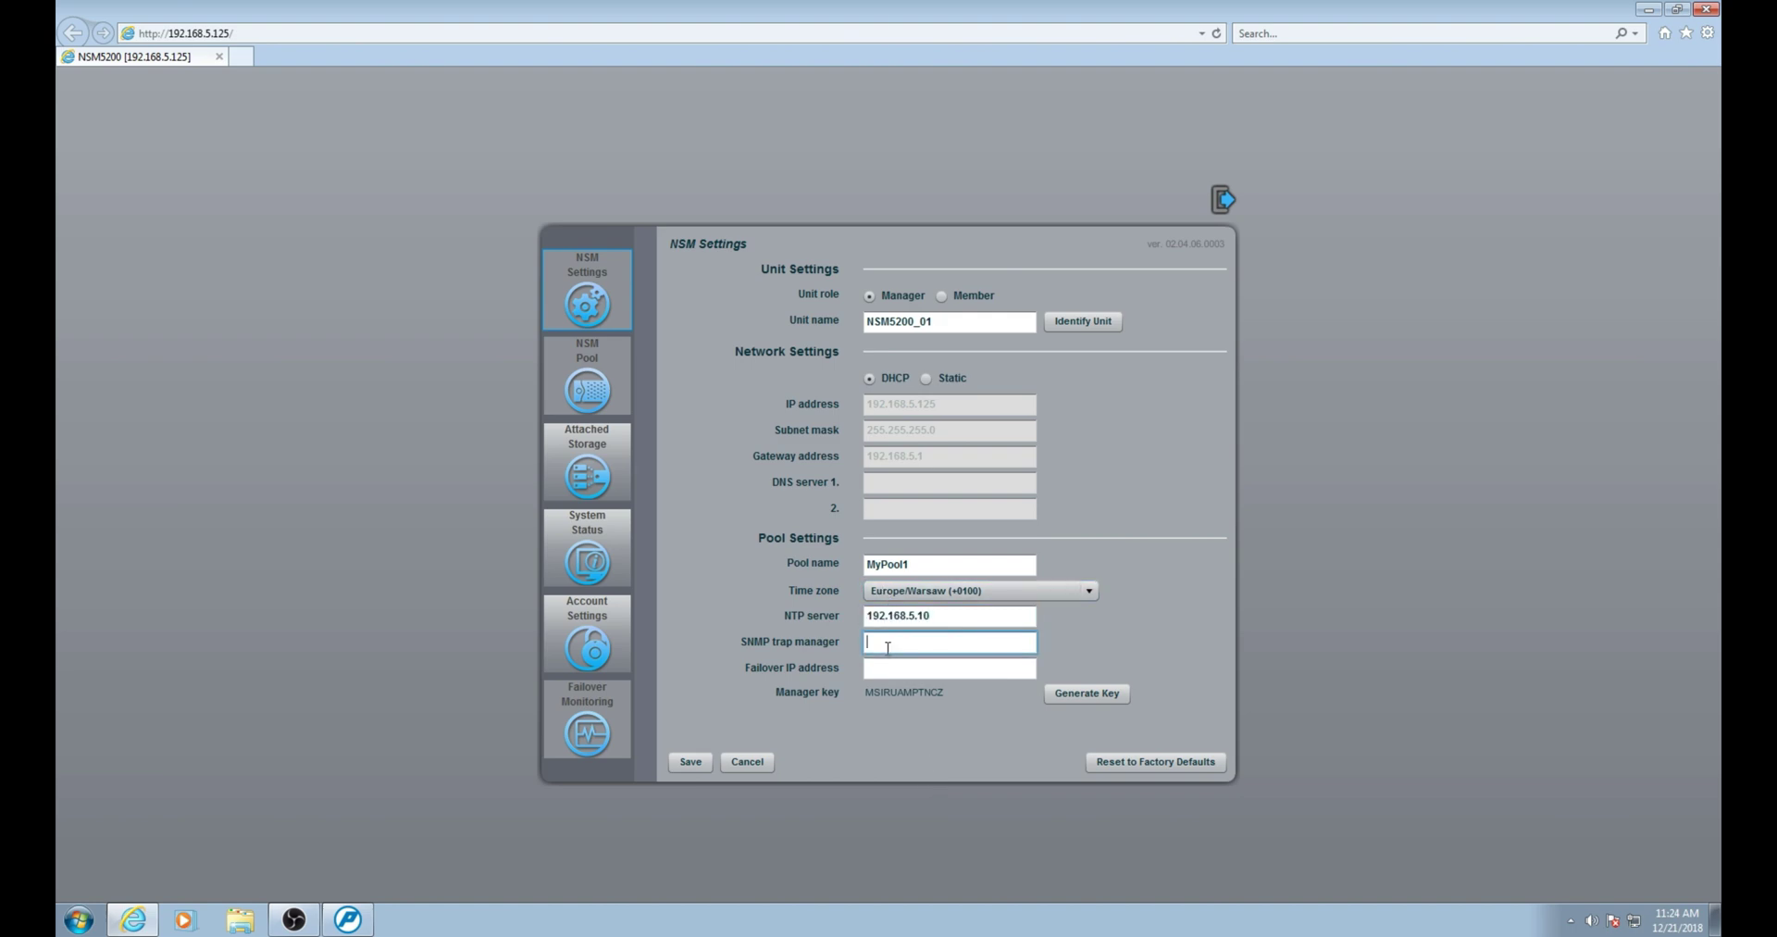
left_click(889, 675)
type("192.168")
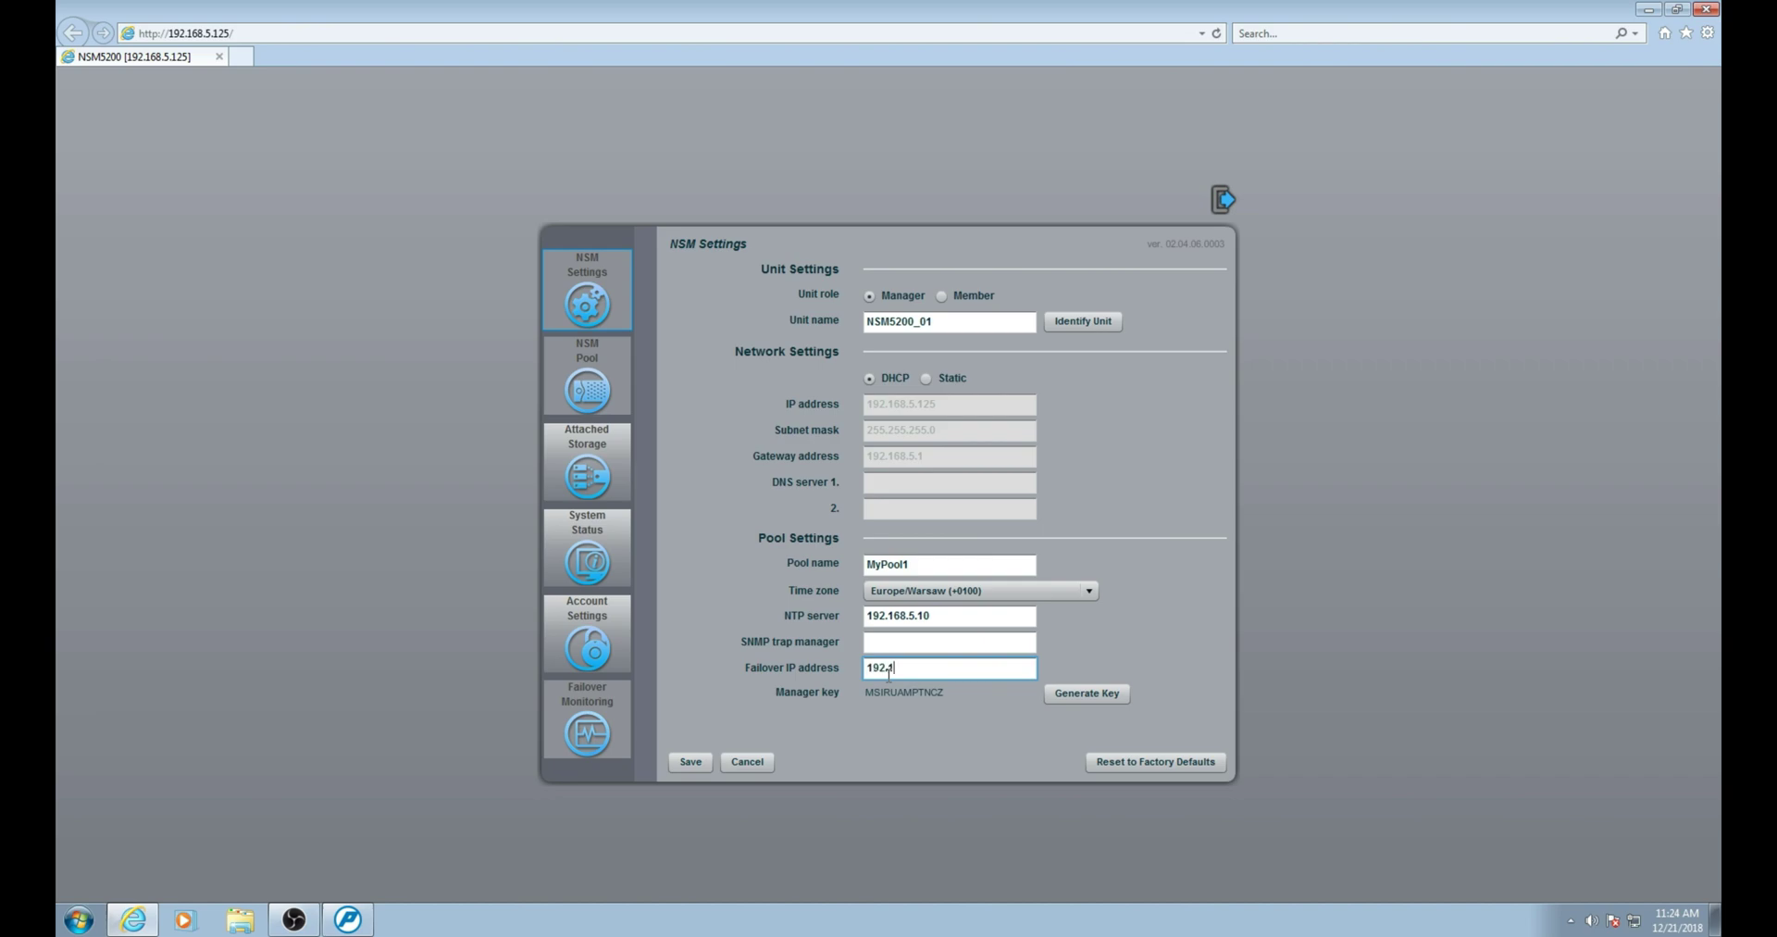
type(".5.52")
left_click(699, 765)
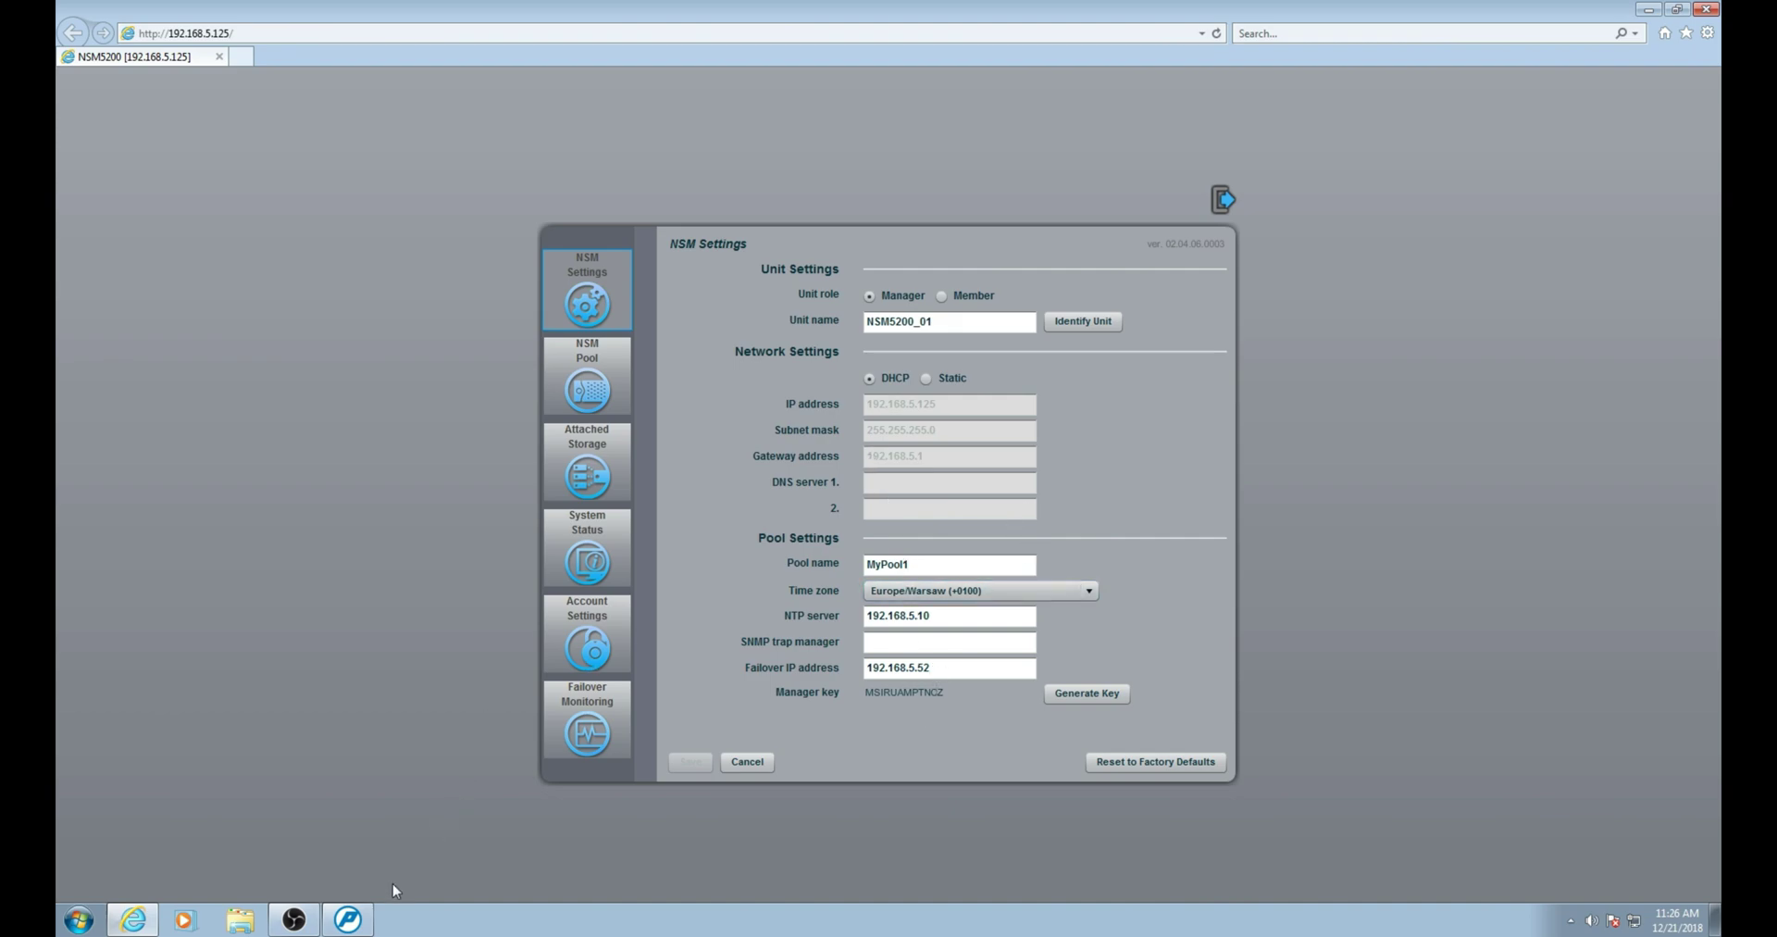
Back in Pelco Utilities, select the second NSD at 192.168.5.103 and bring up its actions.
left_click(346, 928)
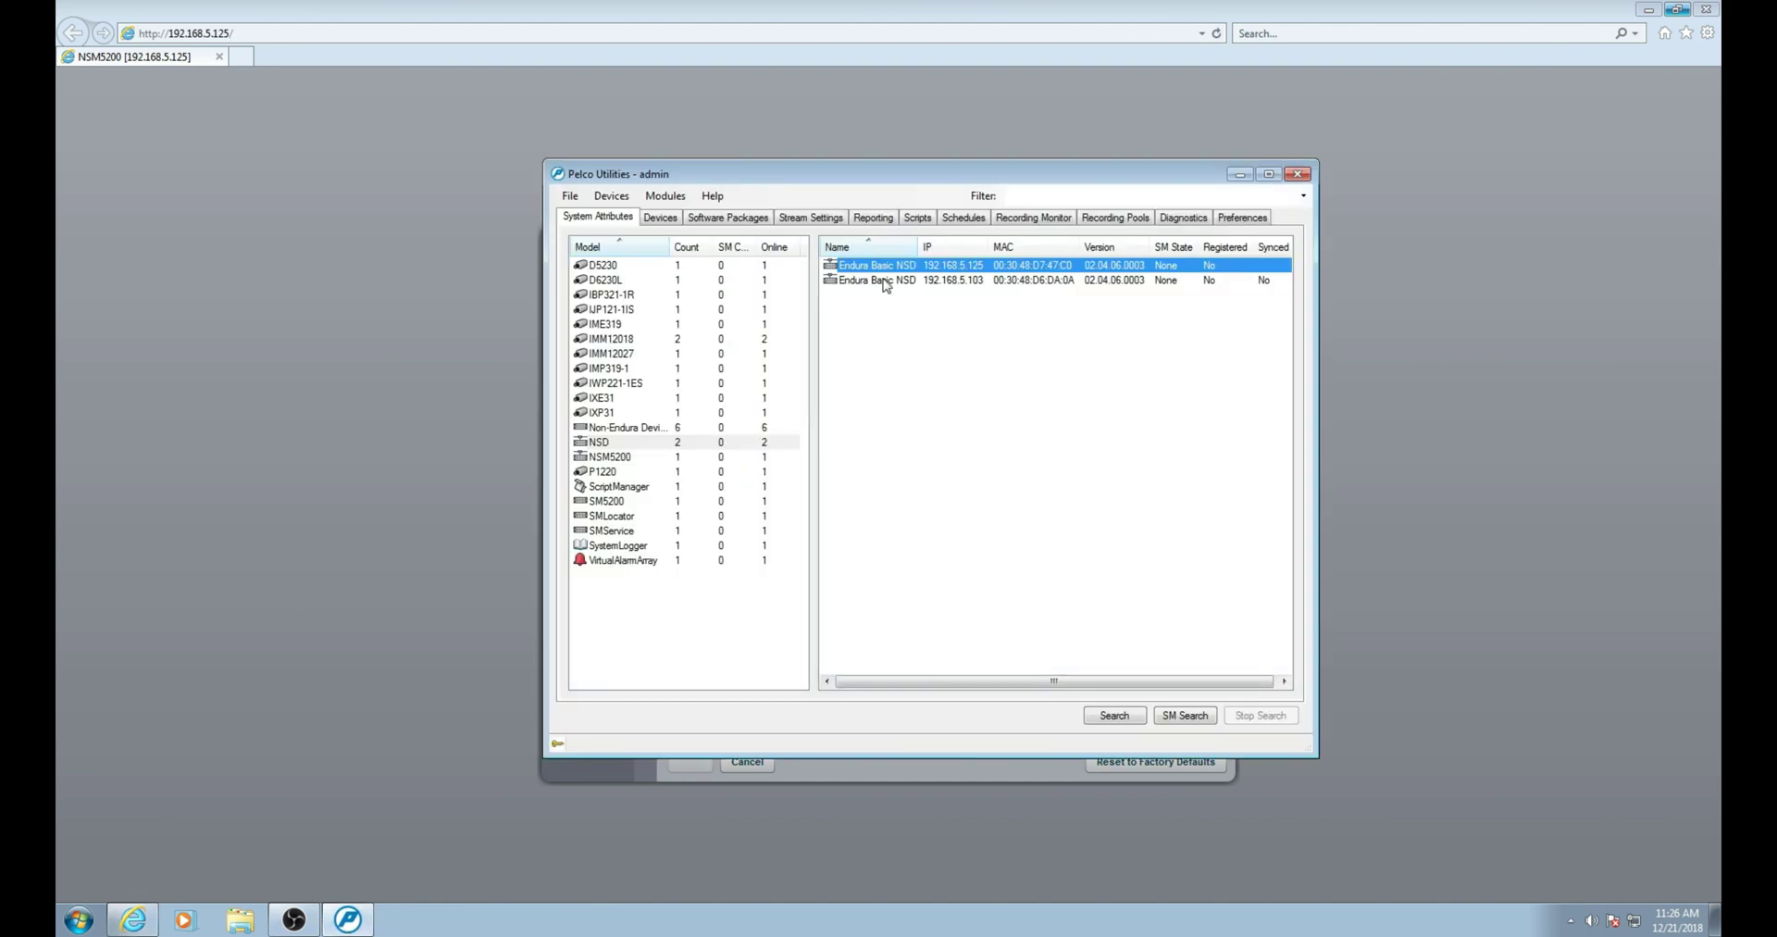
left_click(873, 283)
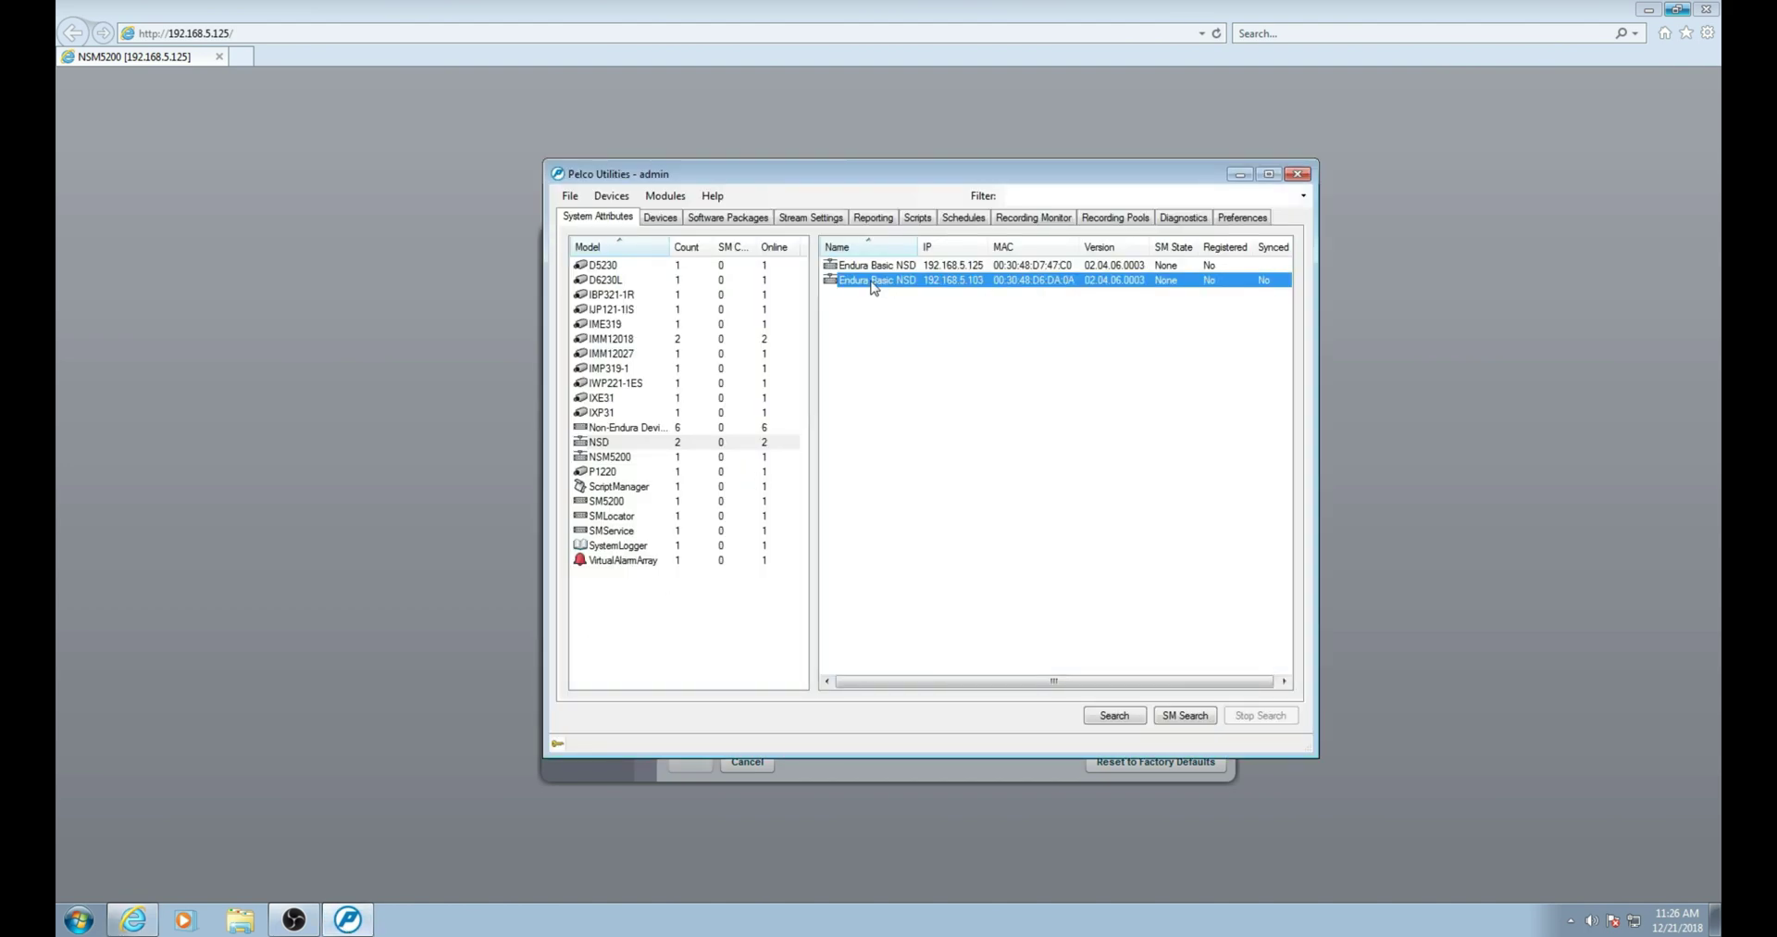
right_click(873, 287)
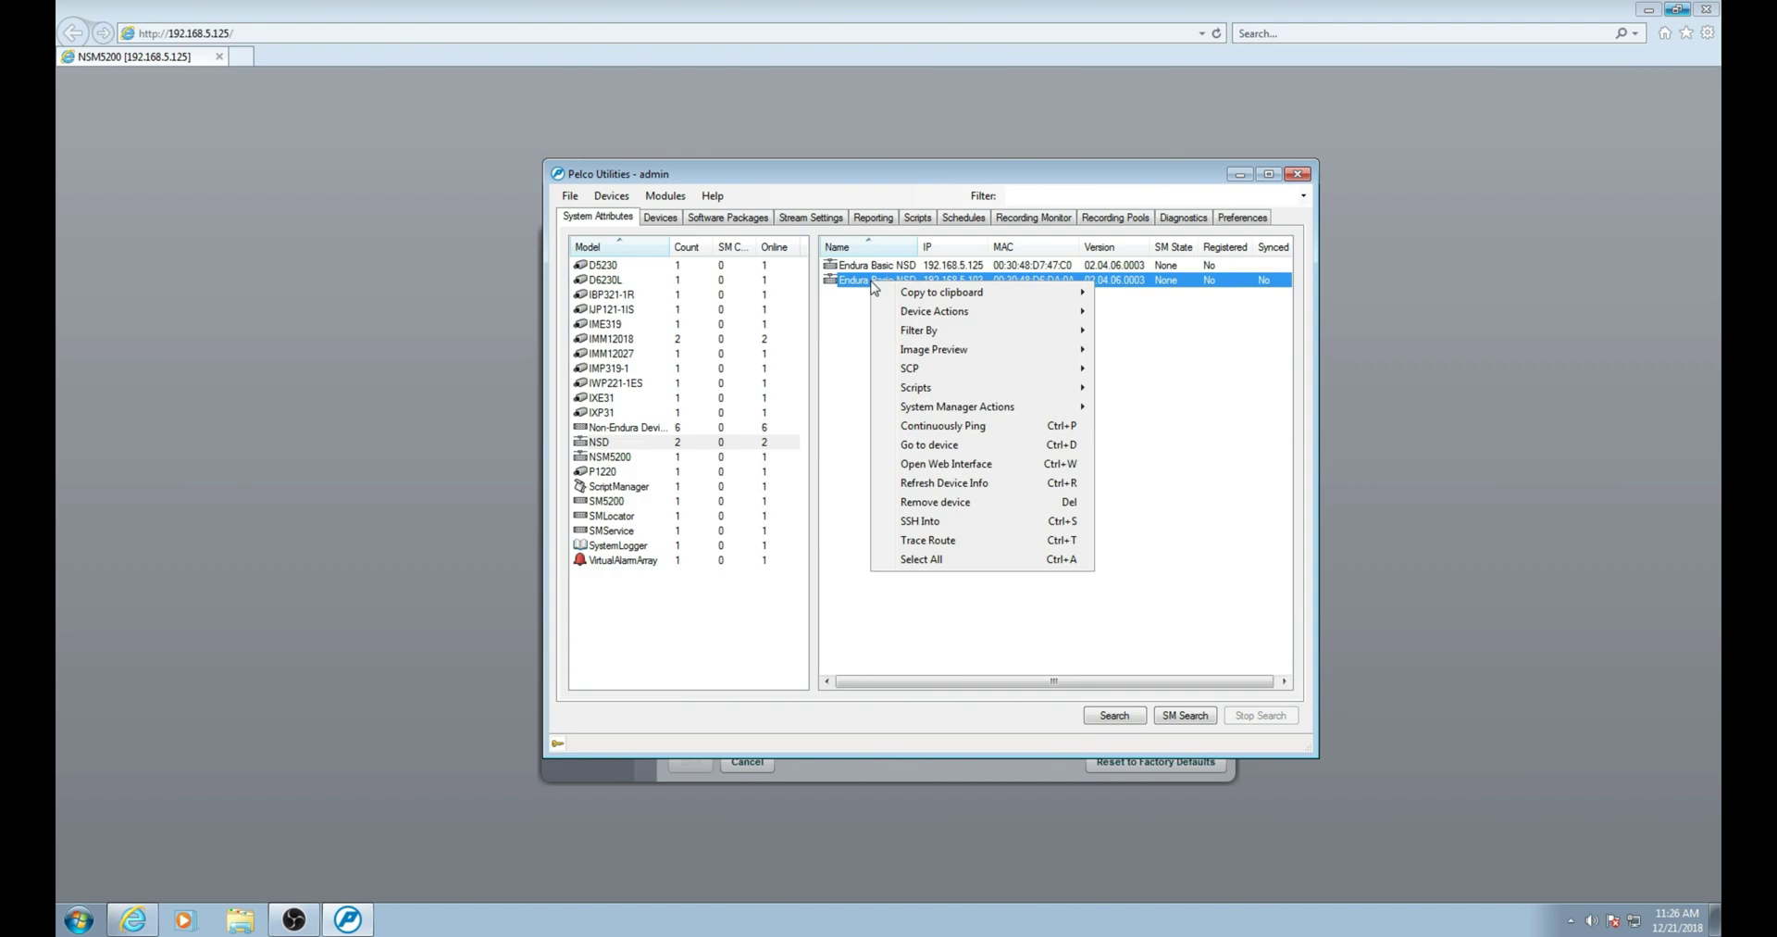
Open the 192.168.5.103 NSD's web interface and log in as admin.
left_click(1011, 467)
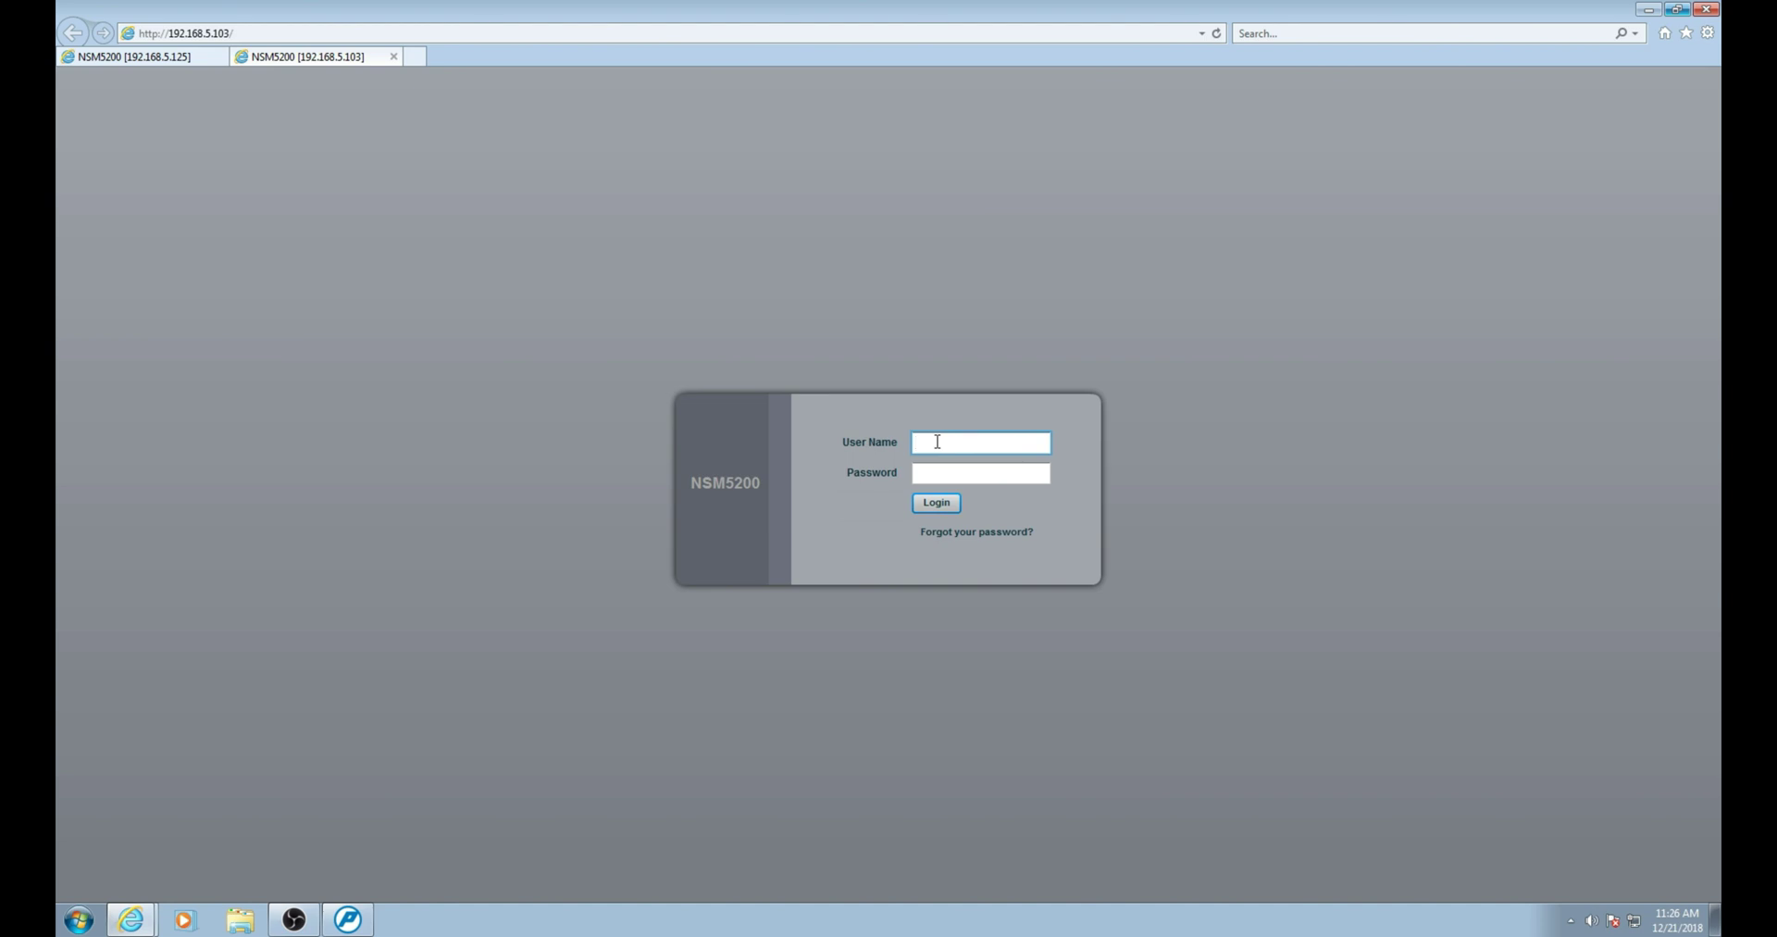
key("Tab")
left_click(935, 502)
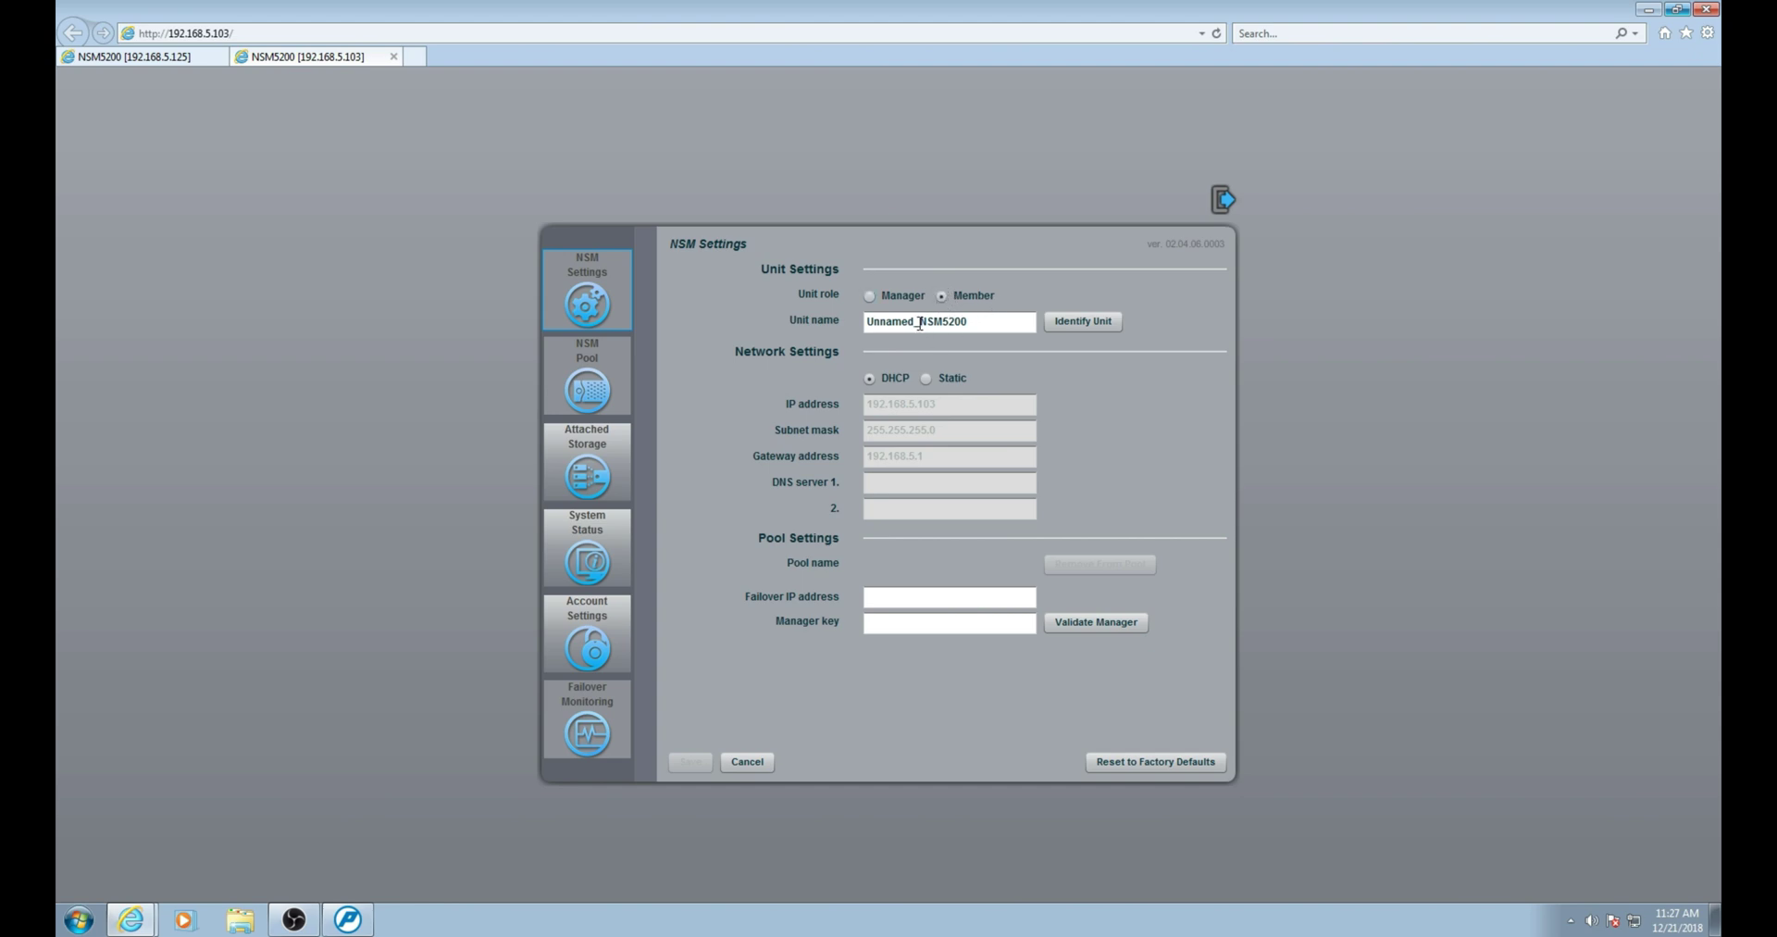
Delete the 'Unnamed_' prefix from the member unit's name to rename it NSM5200_02.
left_click(922, 322)
left_click_drag(922, 322, 817, 319)
key("BackSpace")
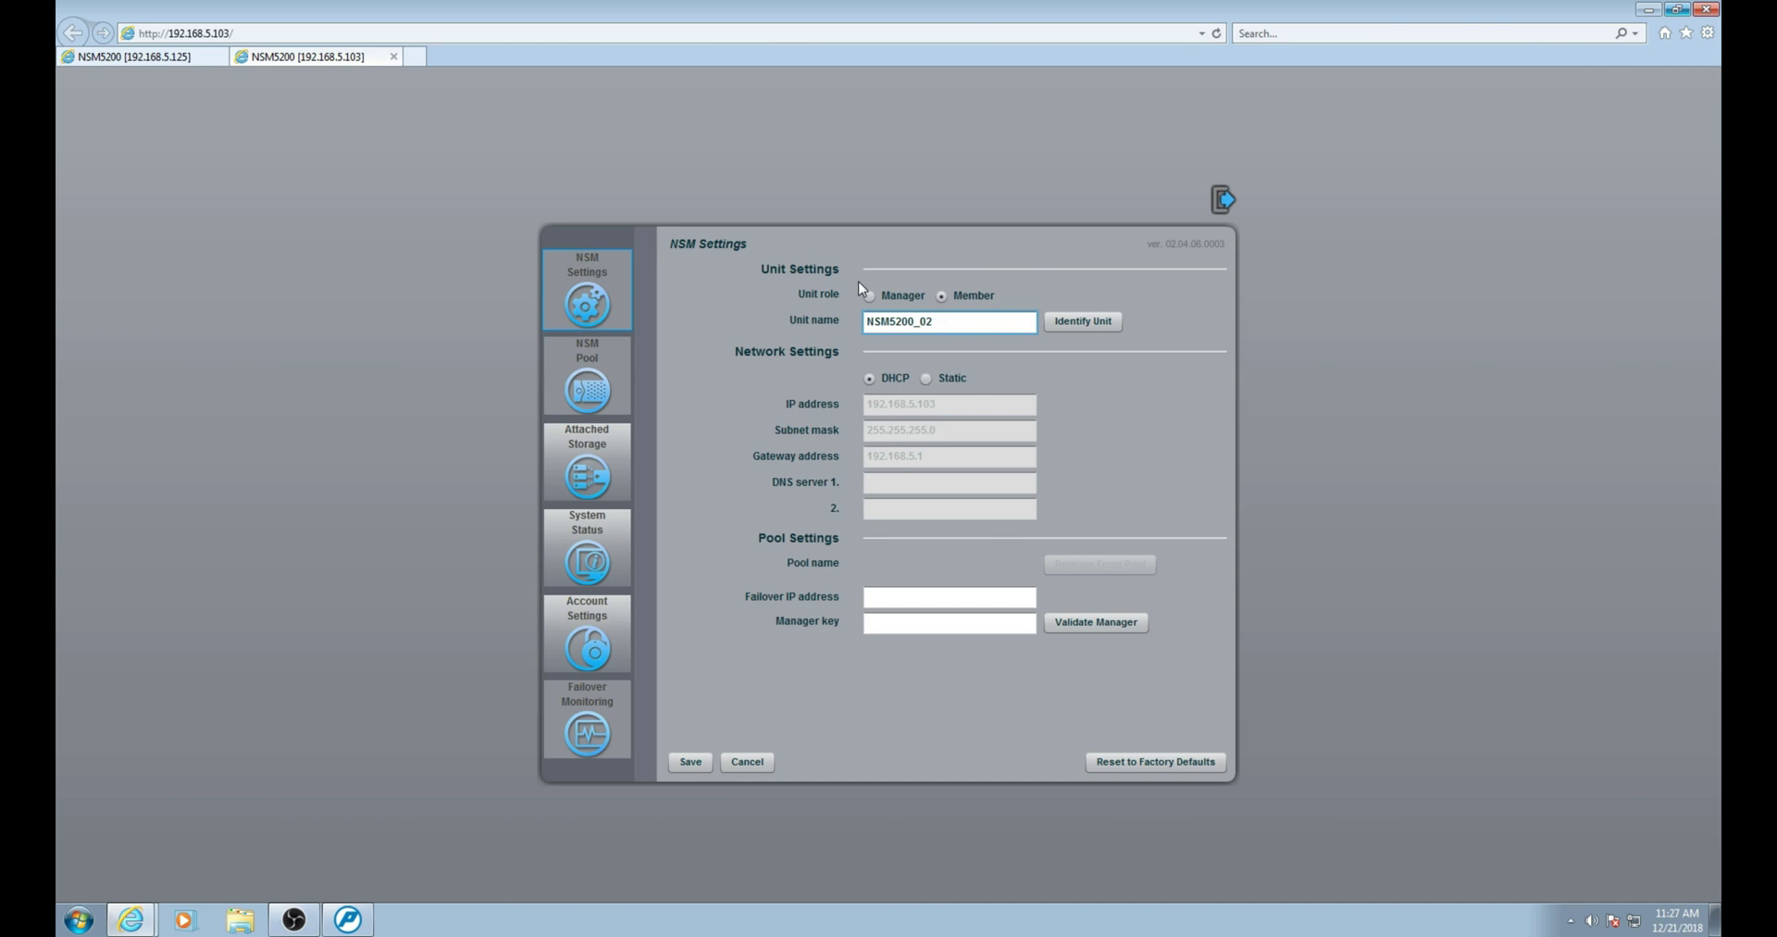
Copy the manager's failover IP 192.168.5.52 into the member unit, then select the manager key.
left_click(154, 61)
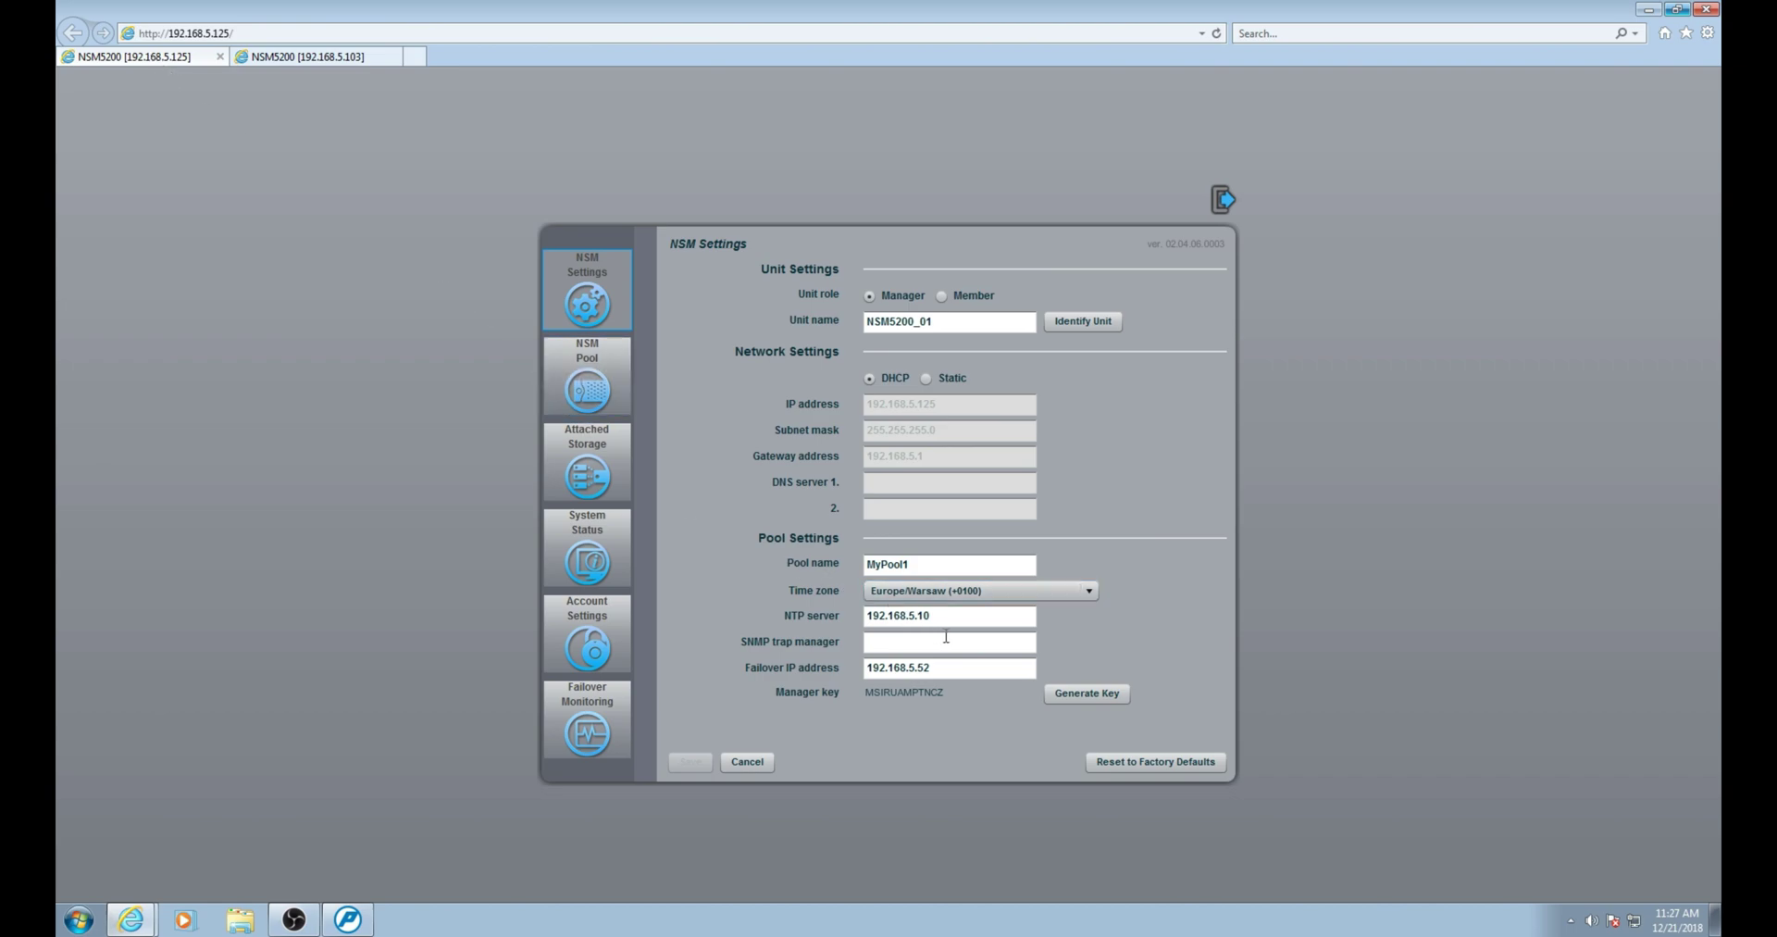
left_click_drag(947, 667, 835, 659)
key("ctrl+c")
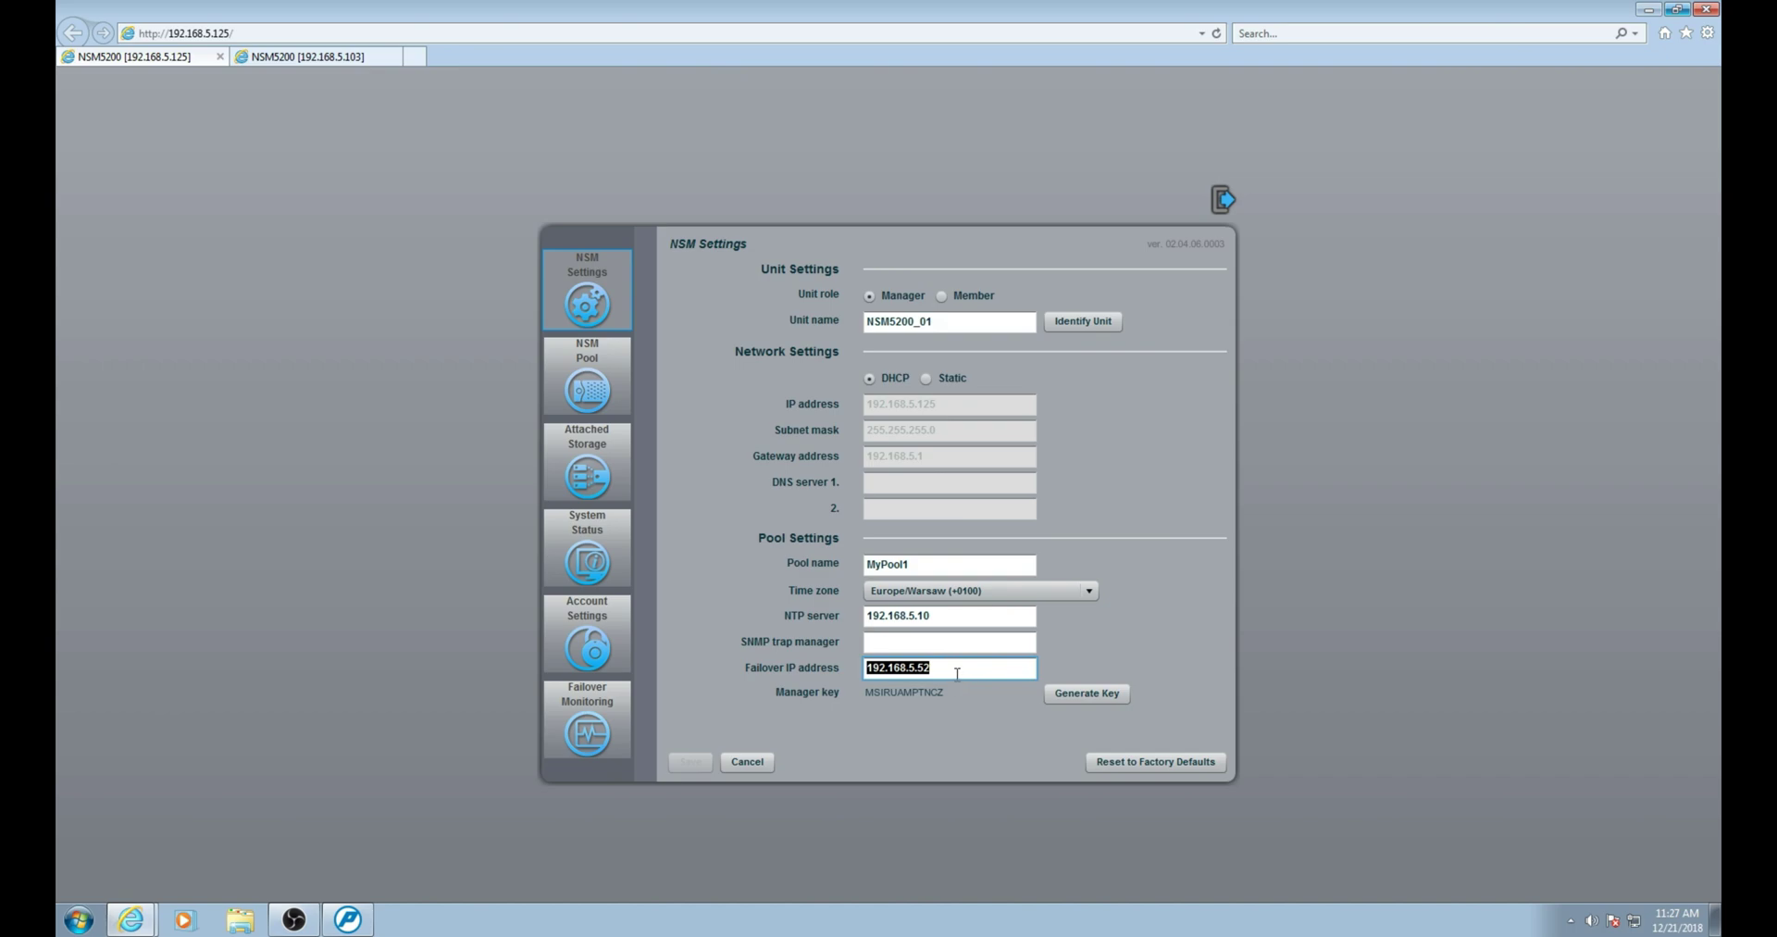
left_click(270, 55)
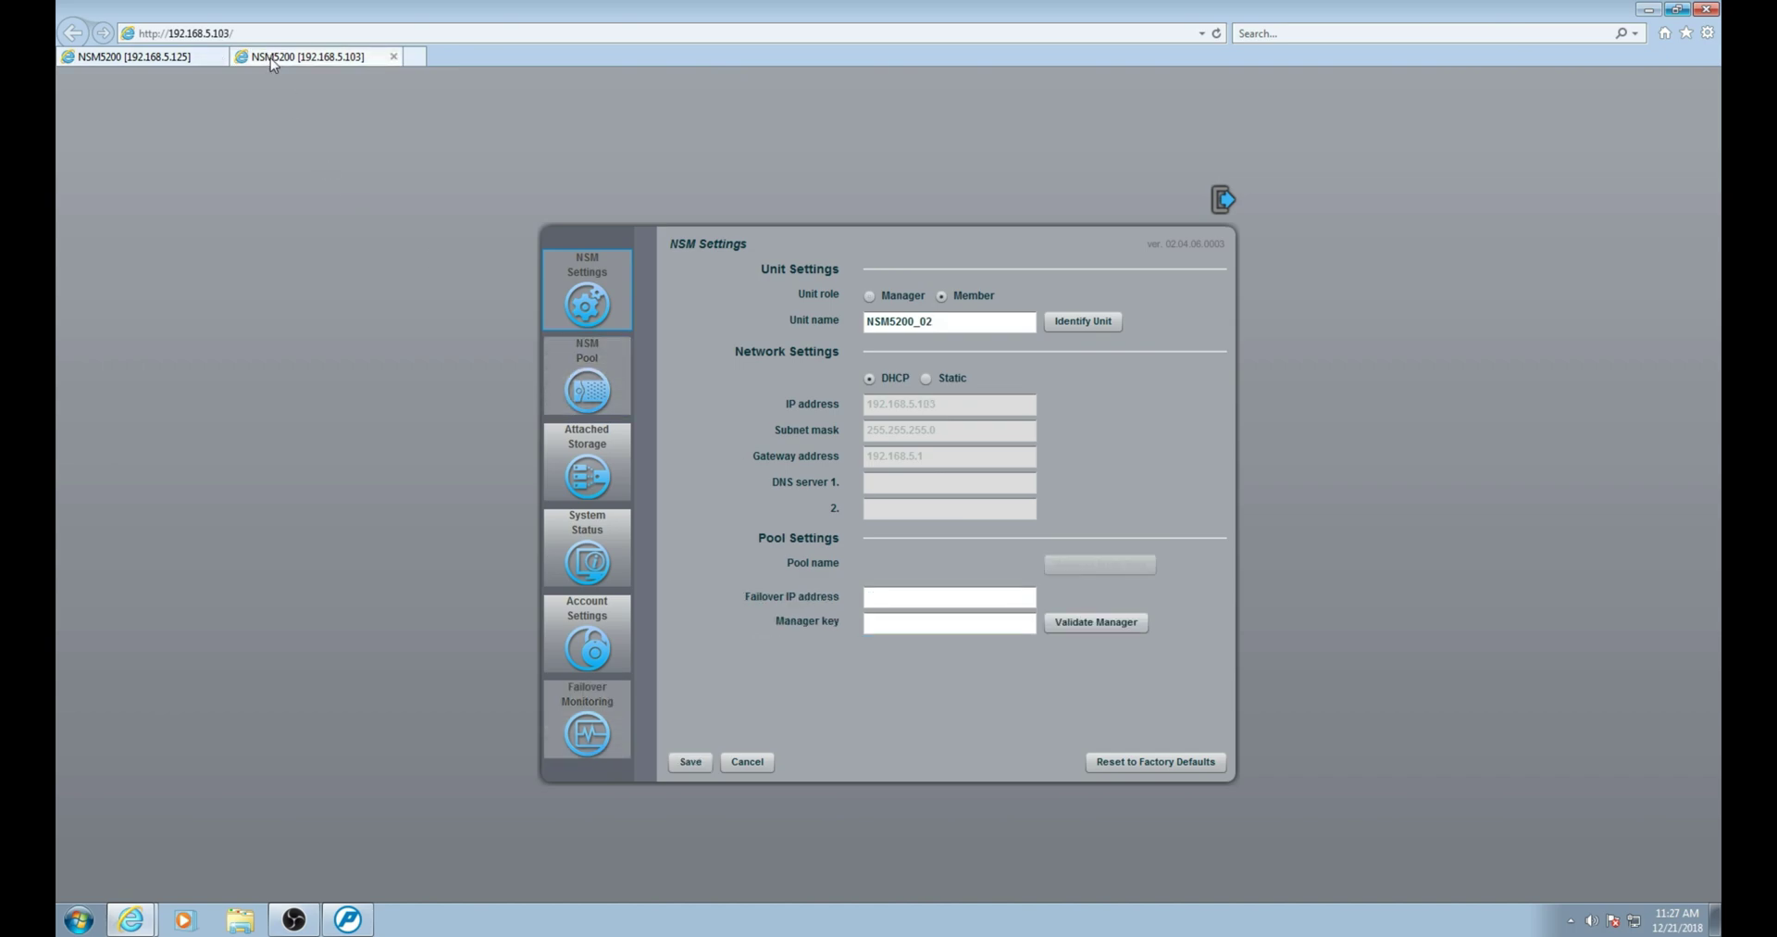
left_click(870, 599)
key("ctrl+v")
left_click(98, 58)
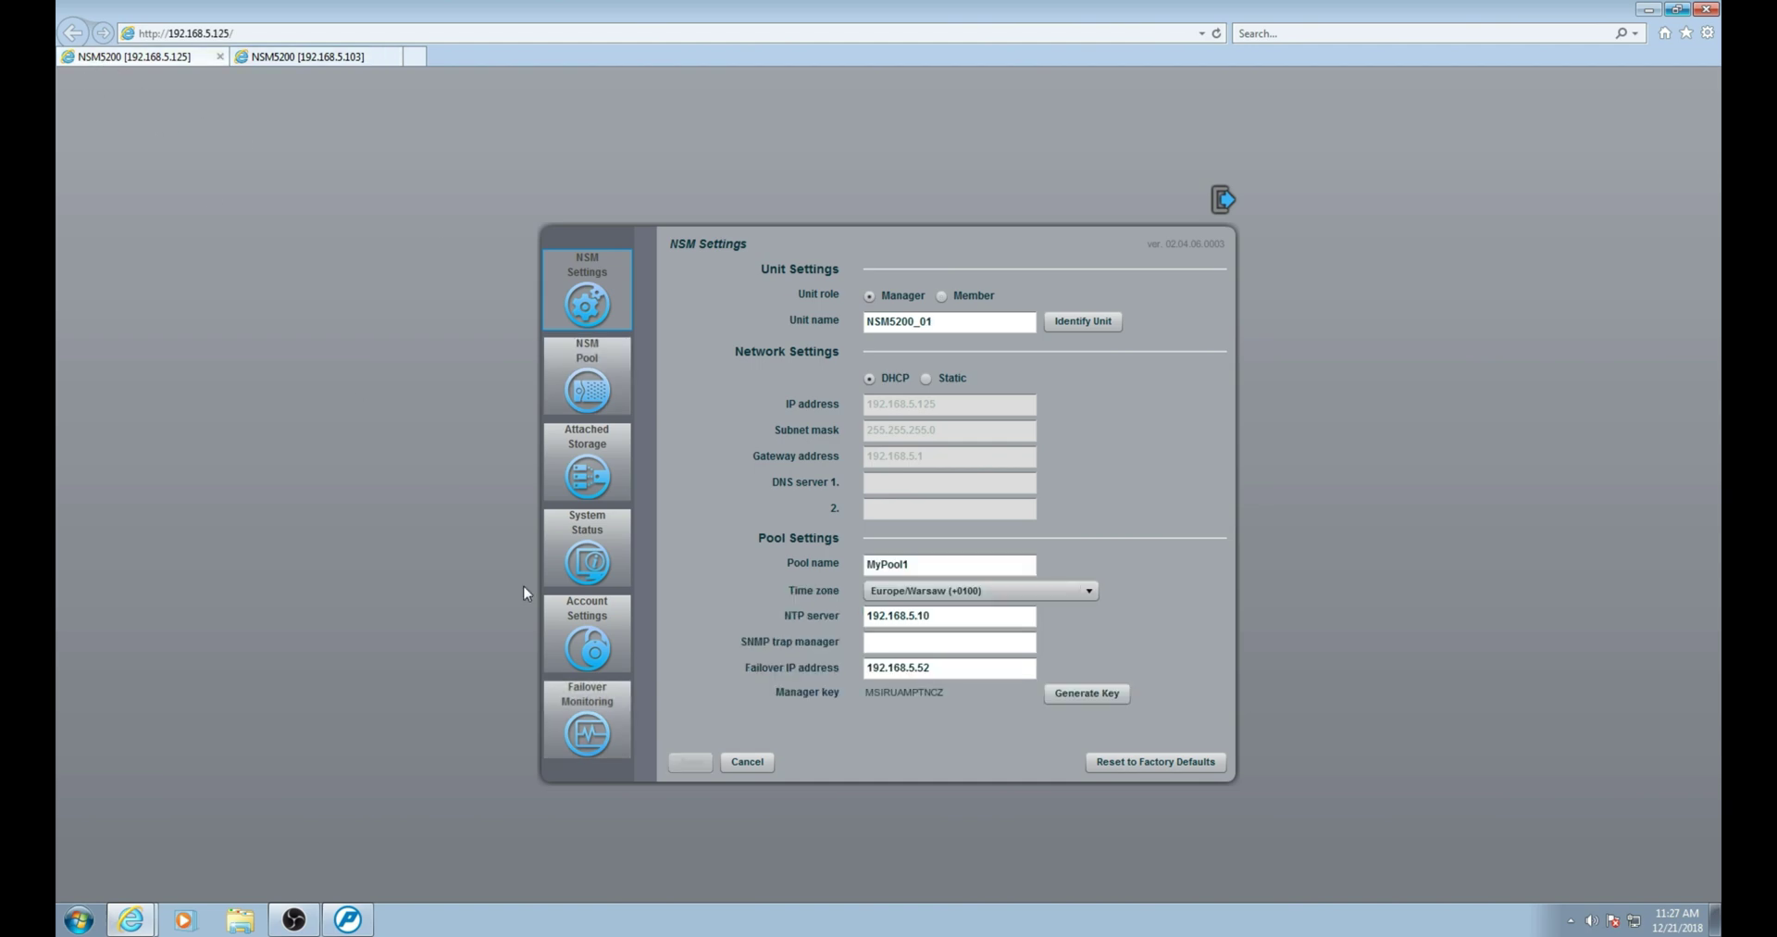
left_click_drag(944, 692, 859, 683)
Copy the manager key into the member's Manager key field and validate it against the manager.
right_click(884, 692)
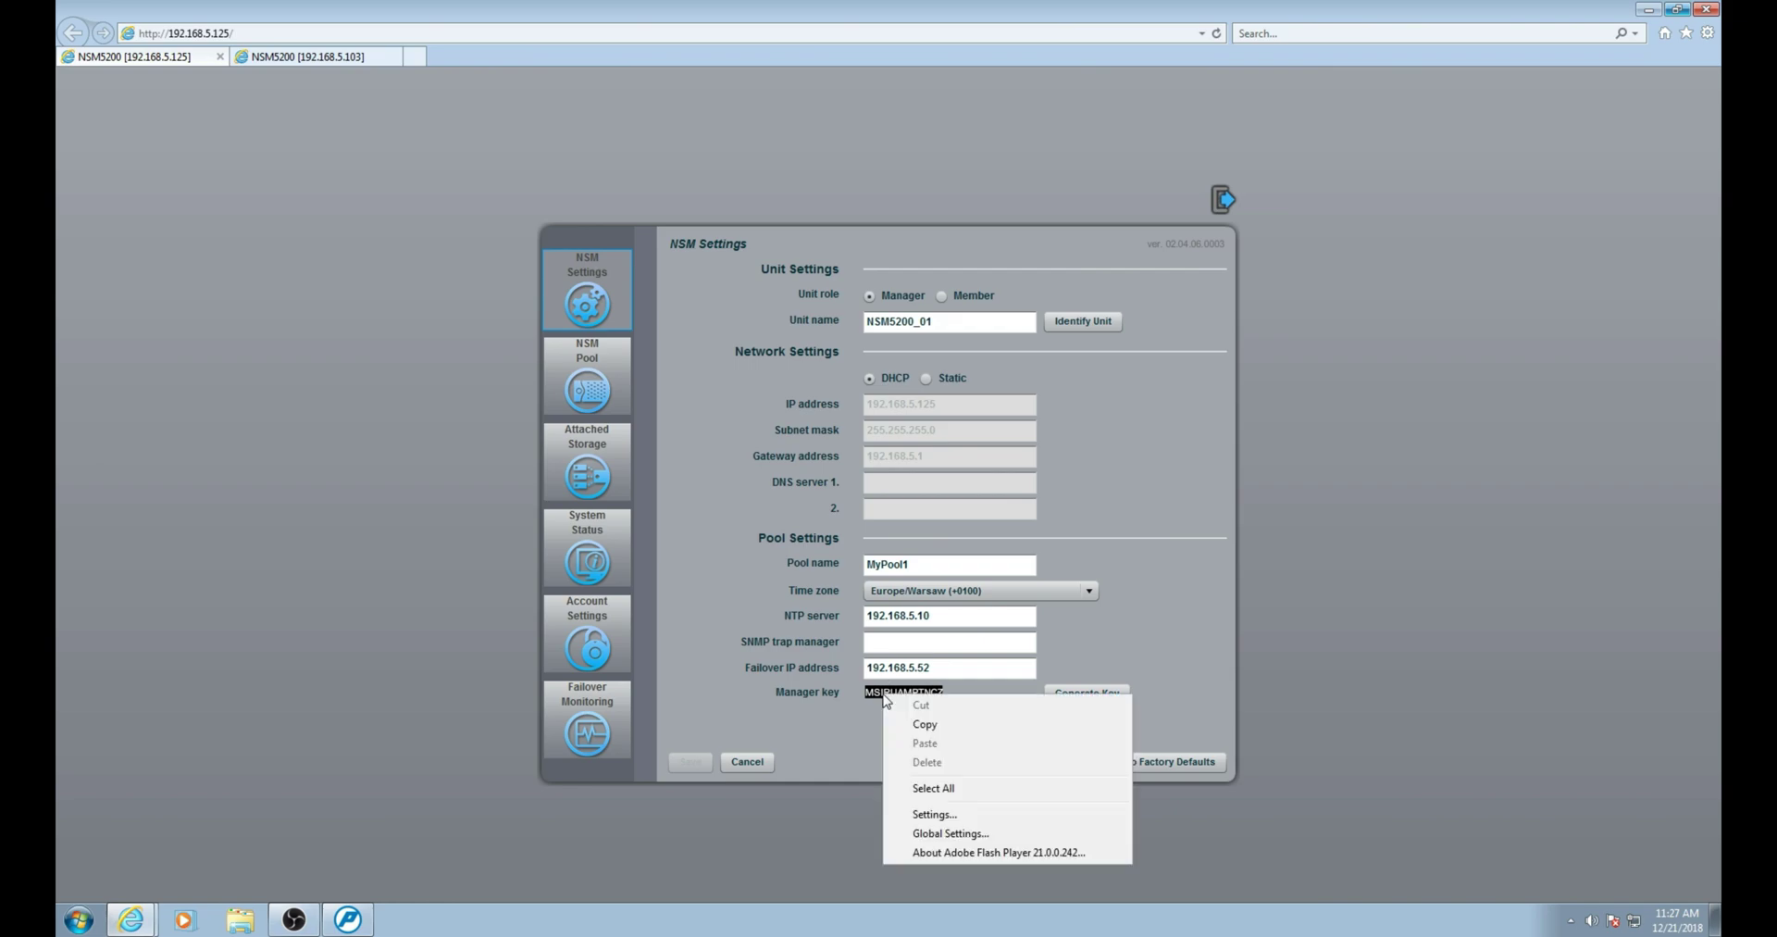
left_click(948, 725)
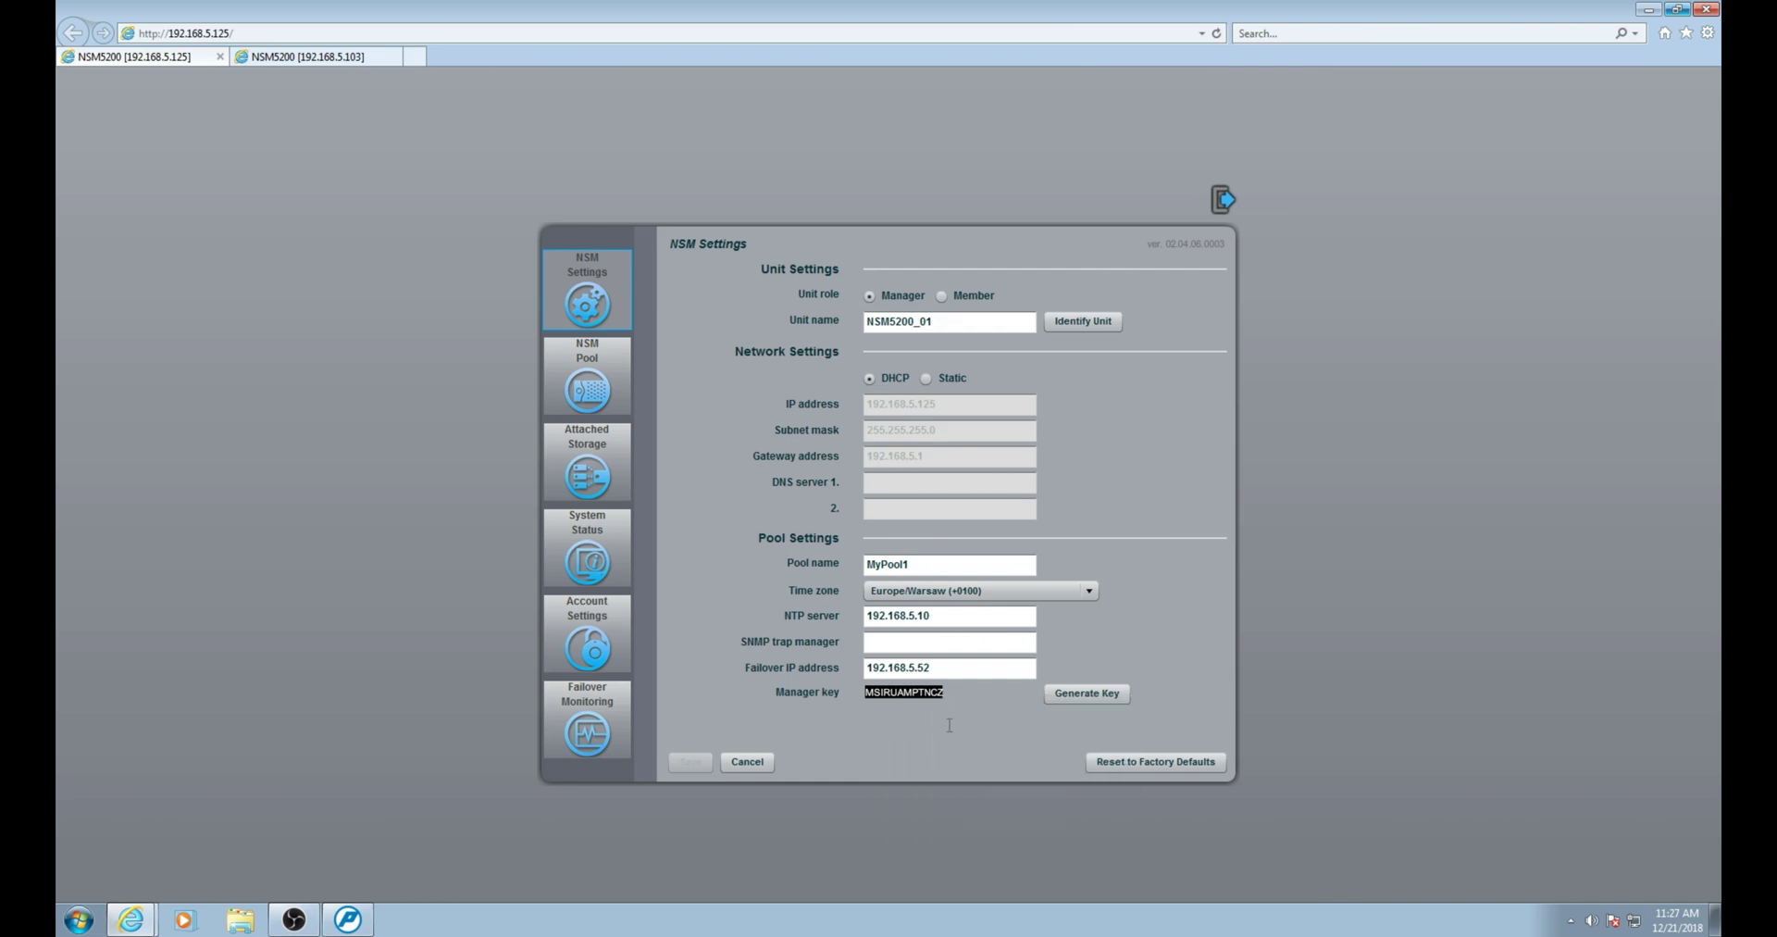
left_click(266, 58)
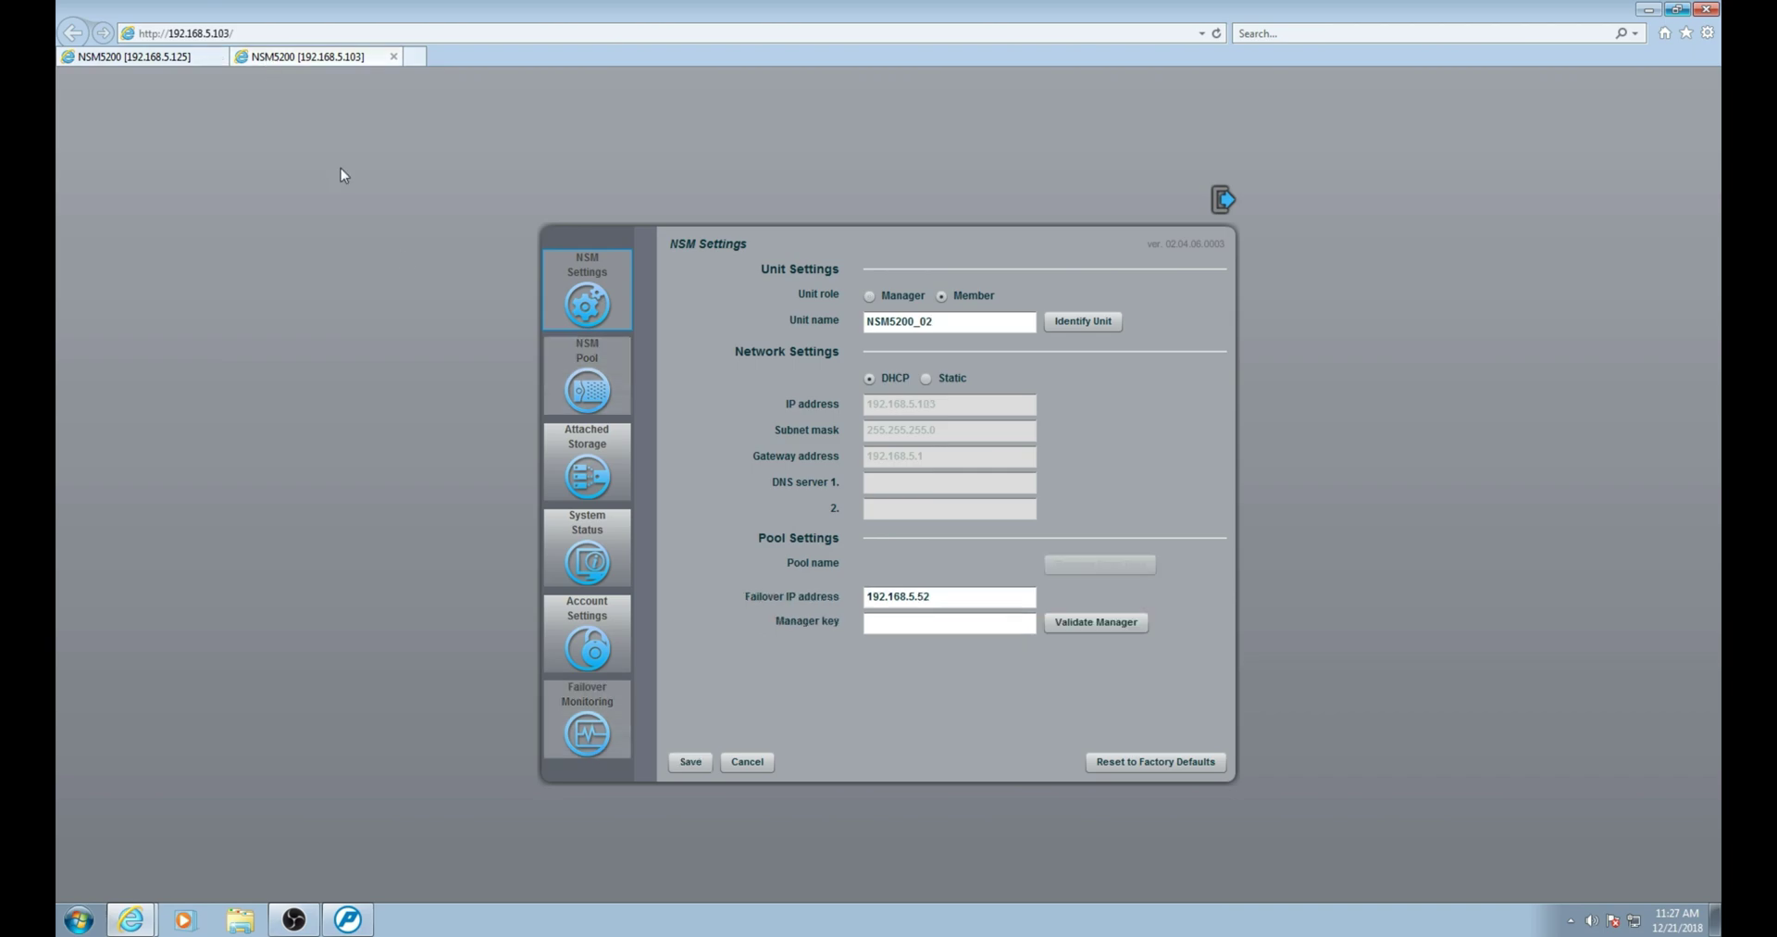
left_click(880, 623)
right_click(881, 623)
left_click(938, 679)
left_click(1093, 626)
Save NSM5200_02's NSM Settings so it restarts services and joins pool MyPool1.
left_click(689, 762)
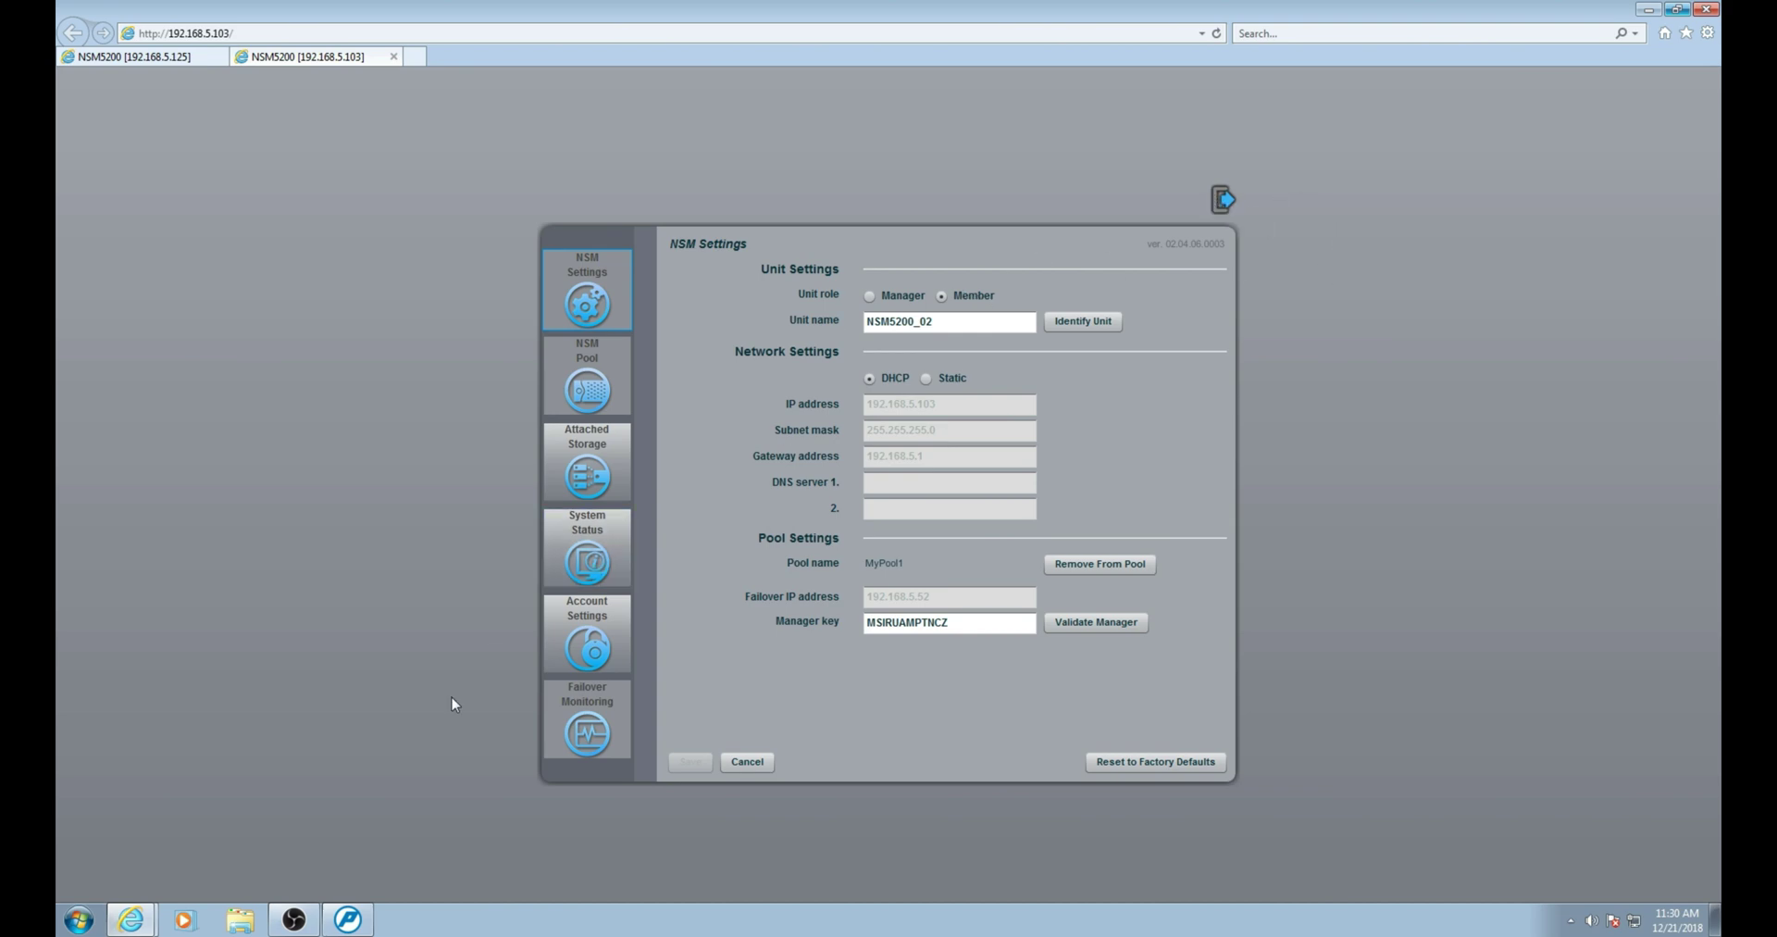
Rerun the Pelco Utilities device search and list the NSM5200 units found.
left_click(348, 919)
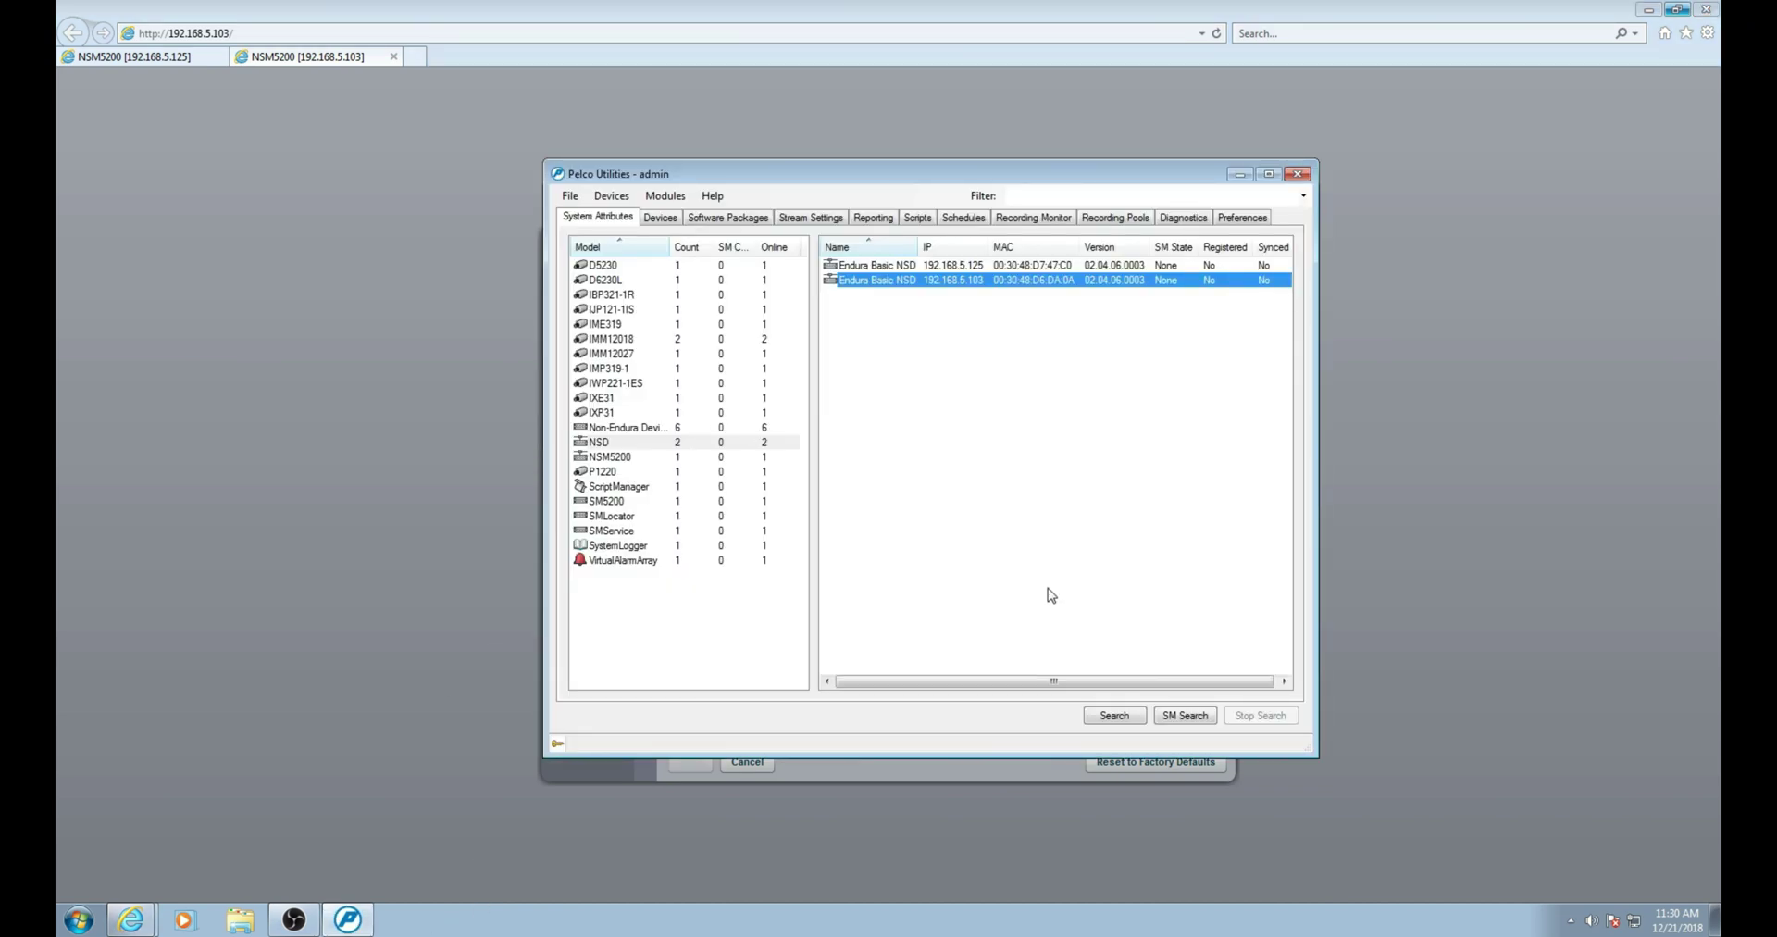
left_click(1115, 717)
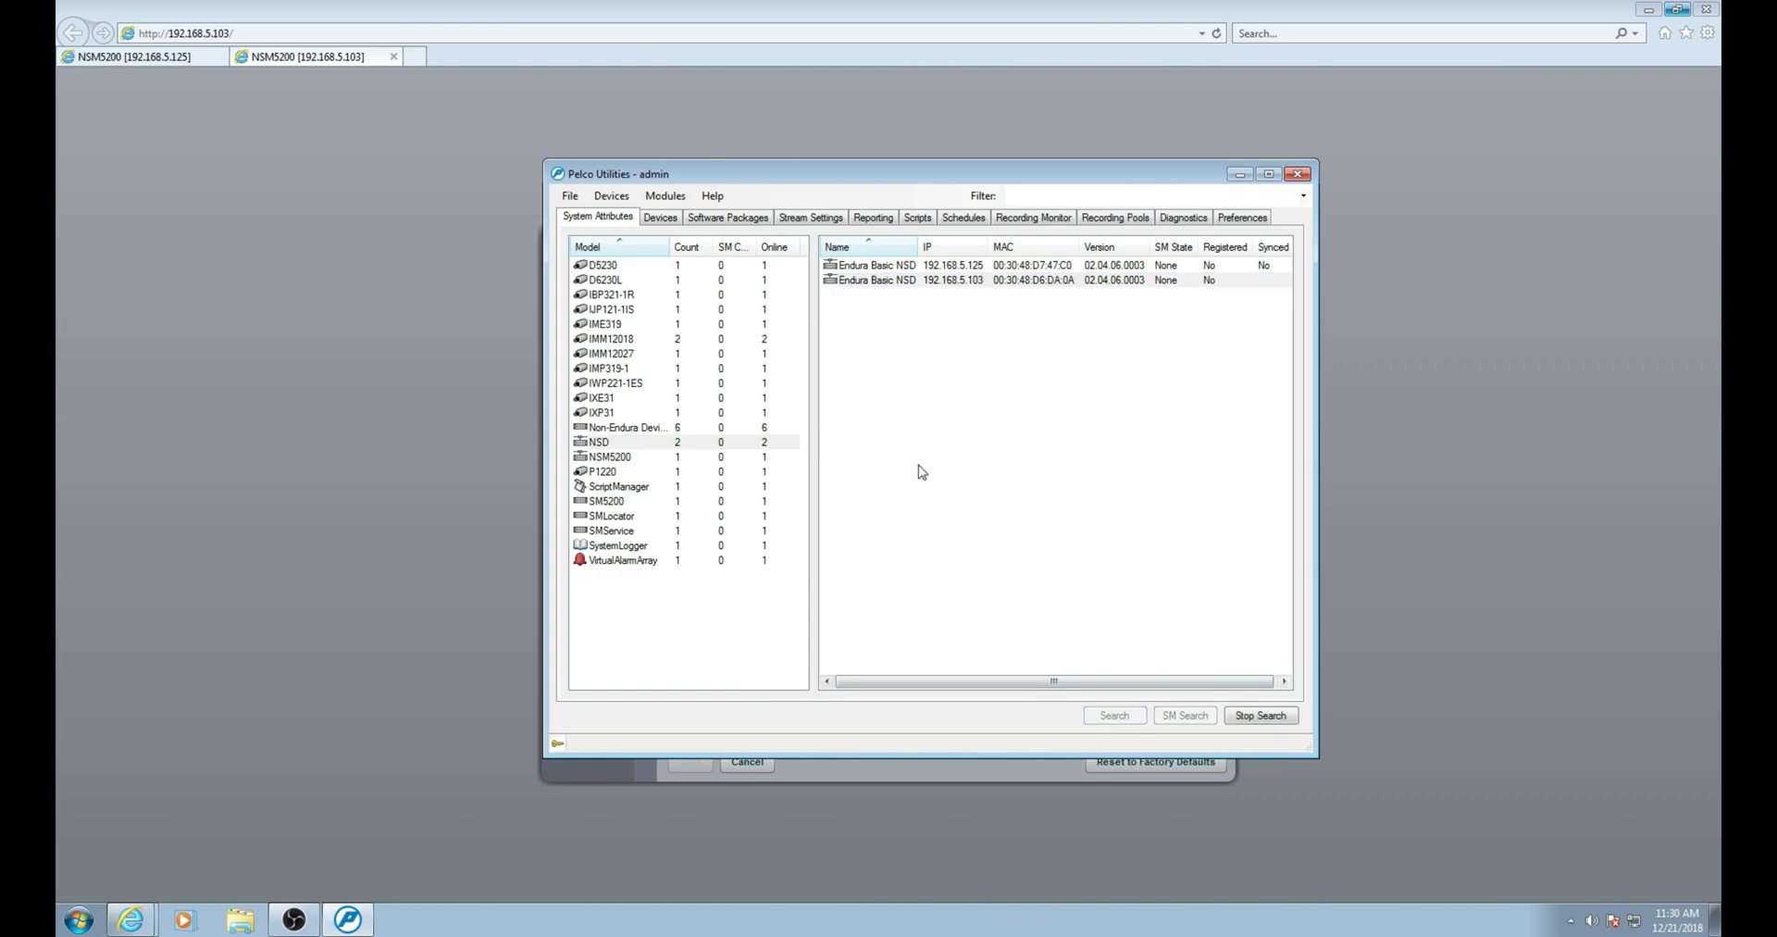
left_click(605, 458)
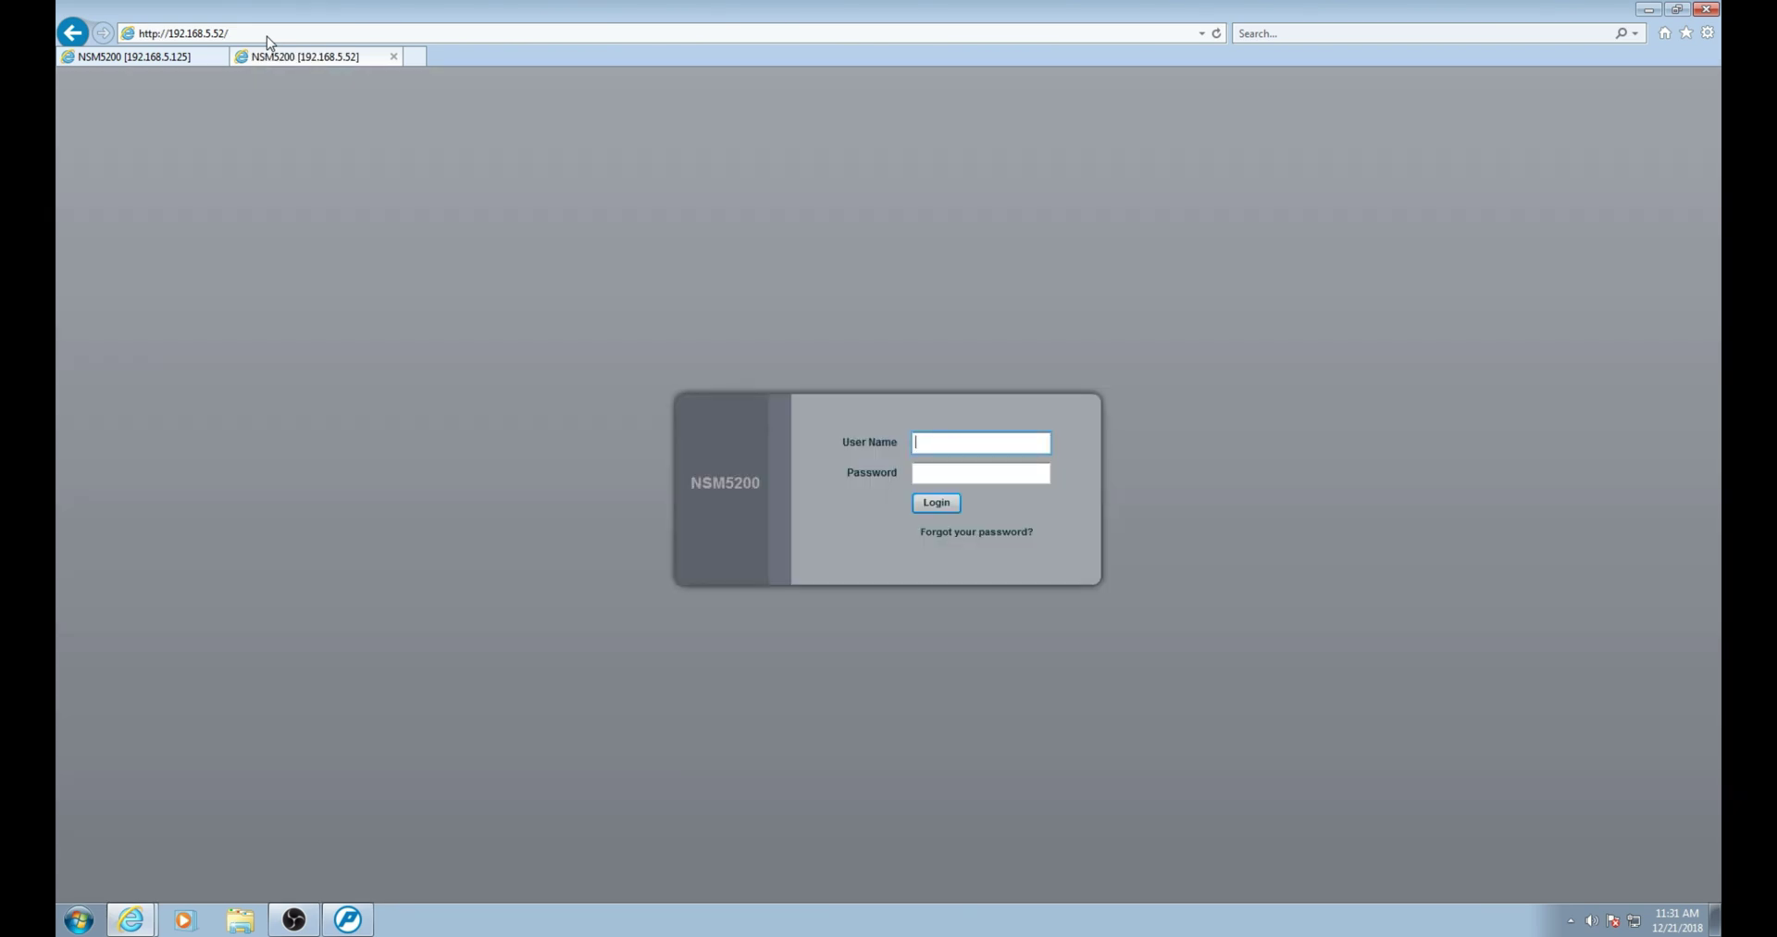
Log in at 192.168.5.52 with the admin account's user name and password.
key("Tab")
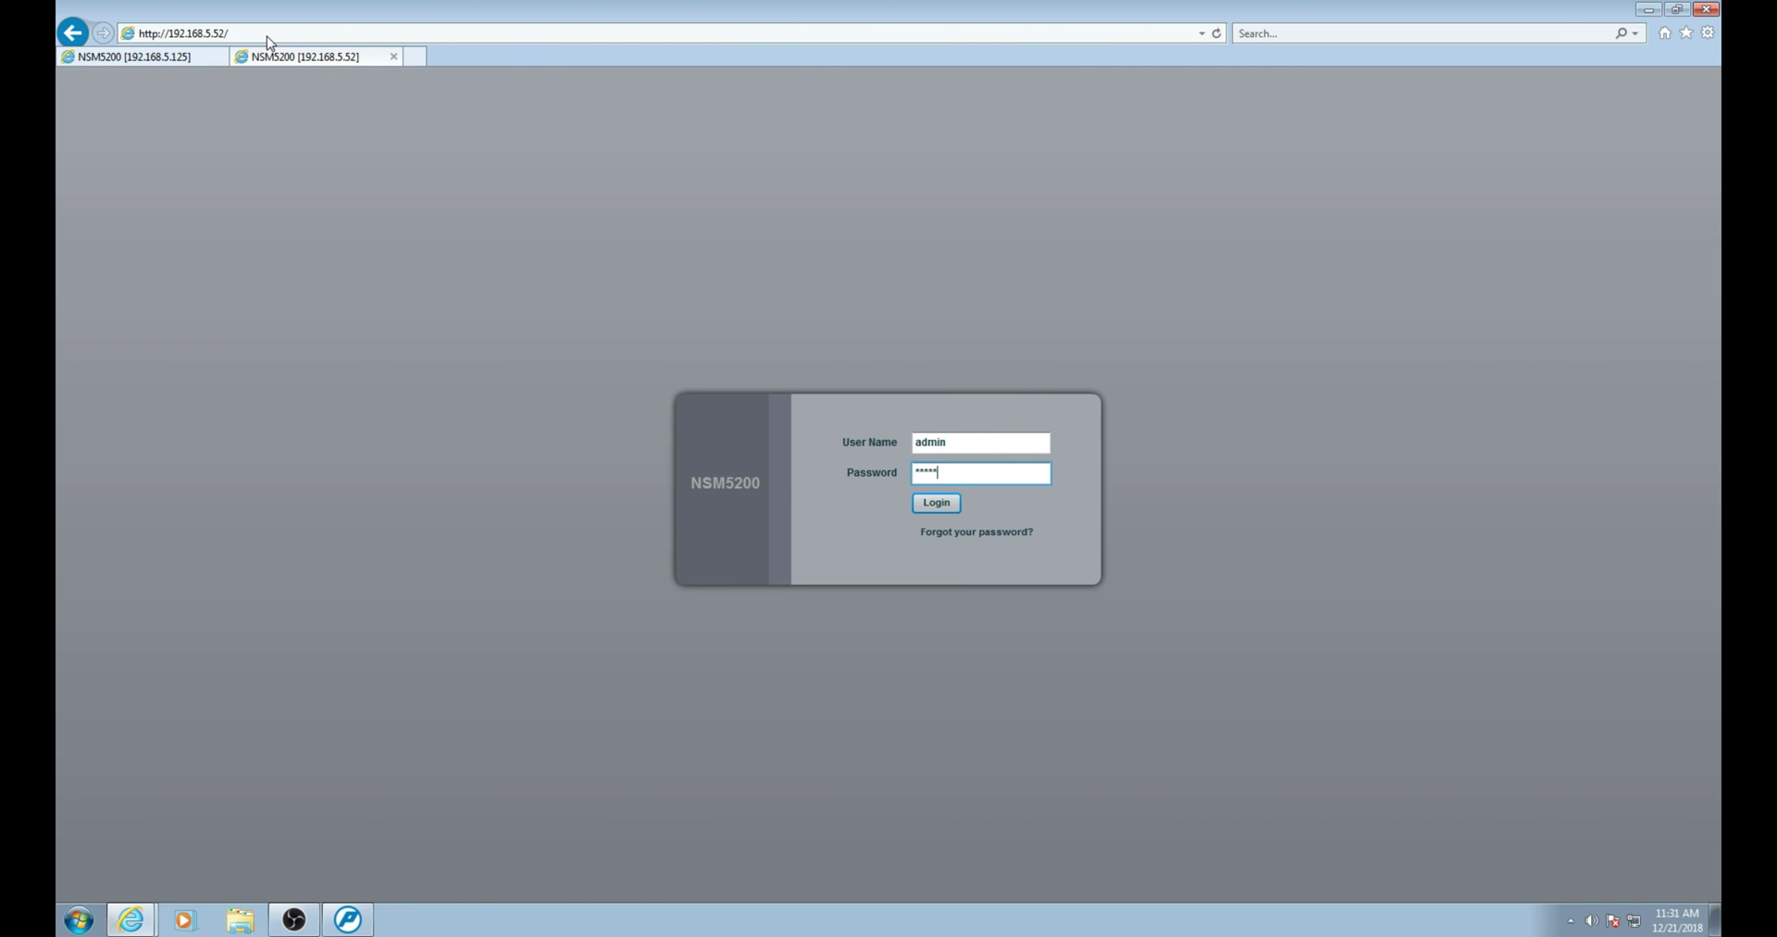
key("Return")
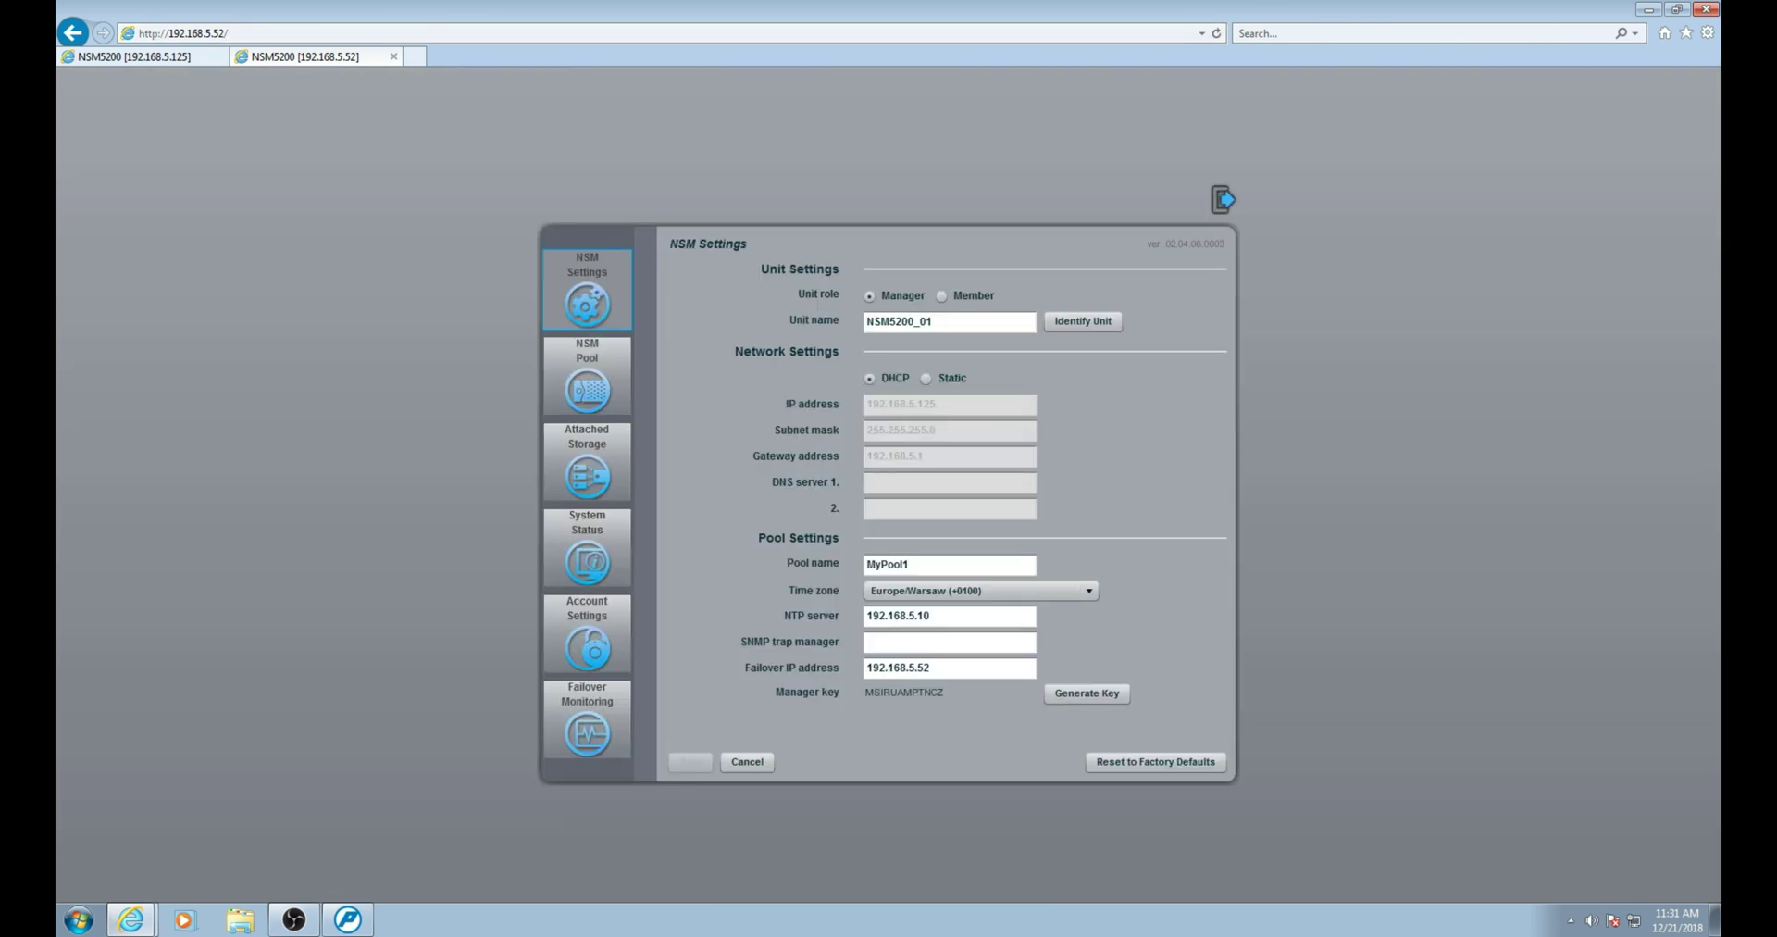
Add five cameras, from the D5230 onward, to MyPool1's recorded cameras and save.
left_click(586, 379)
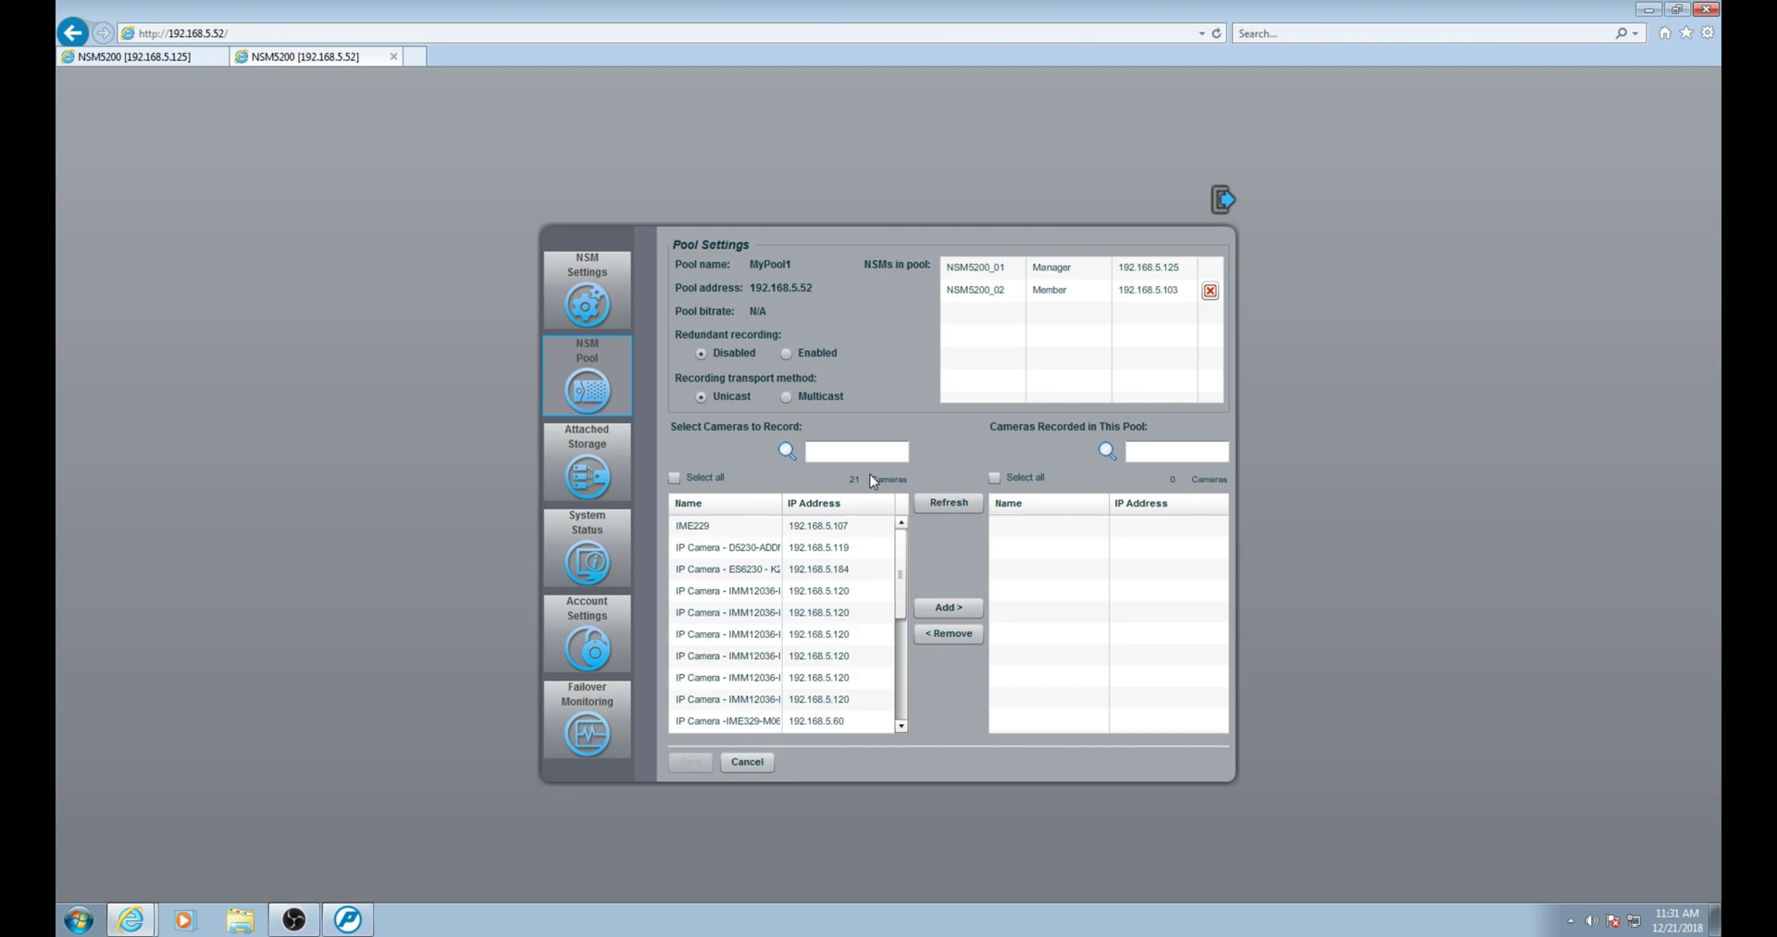
left_click(738, 553)
left_click(734, 637, "shift")
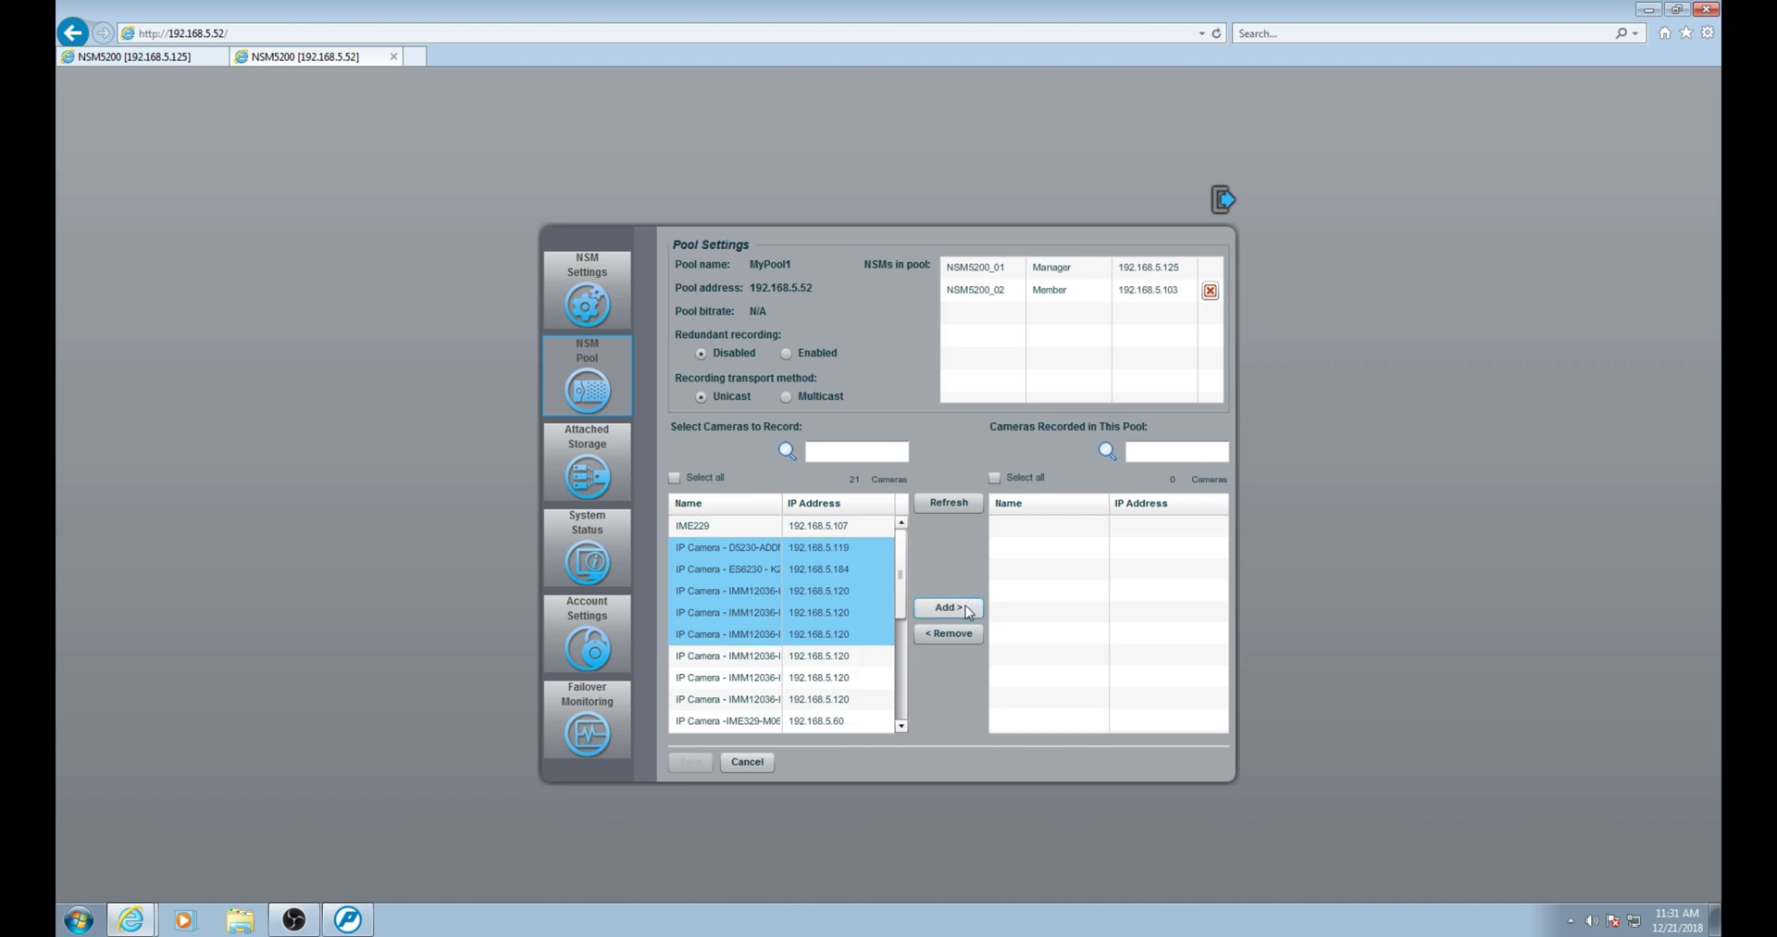
left_click(966, 608)
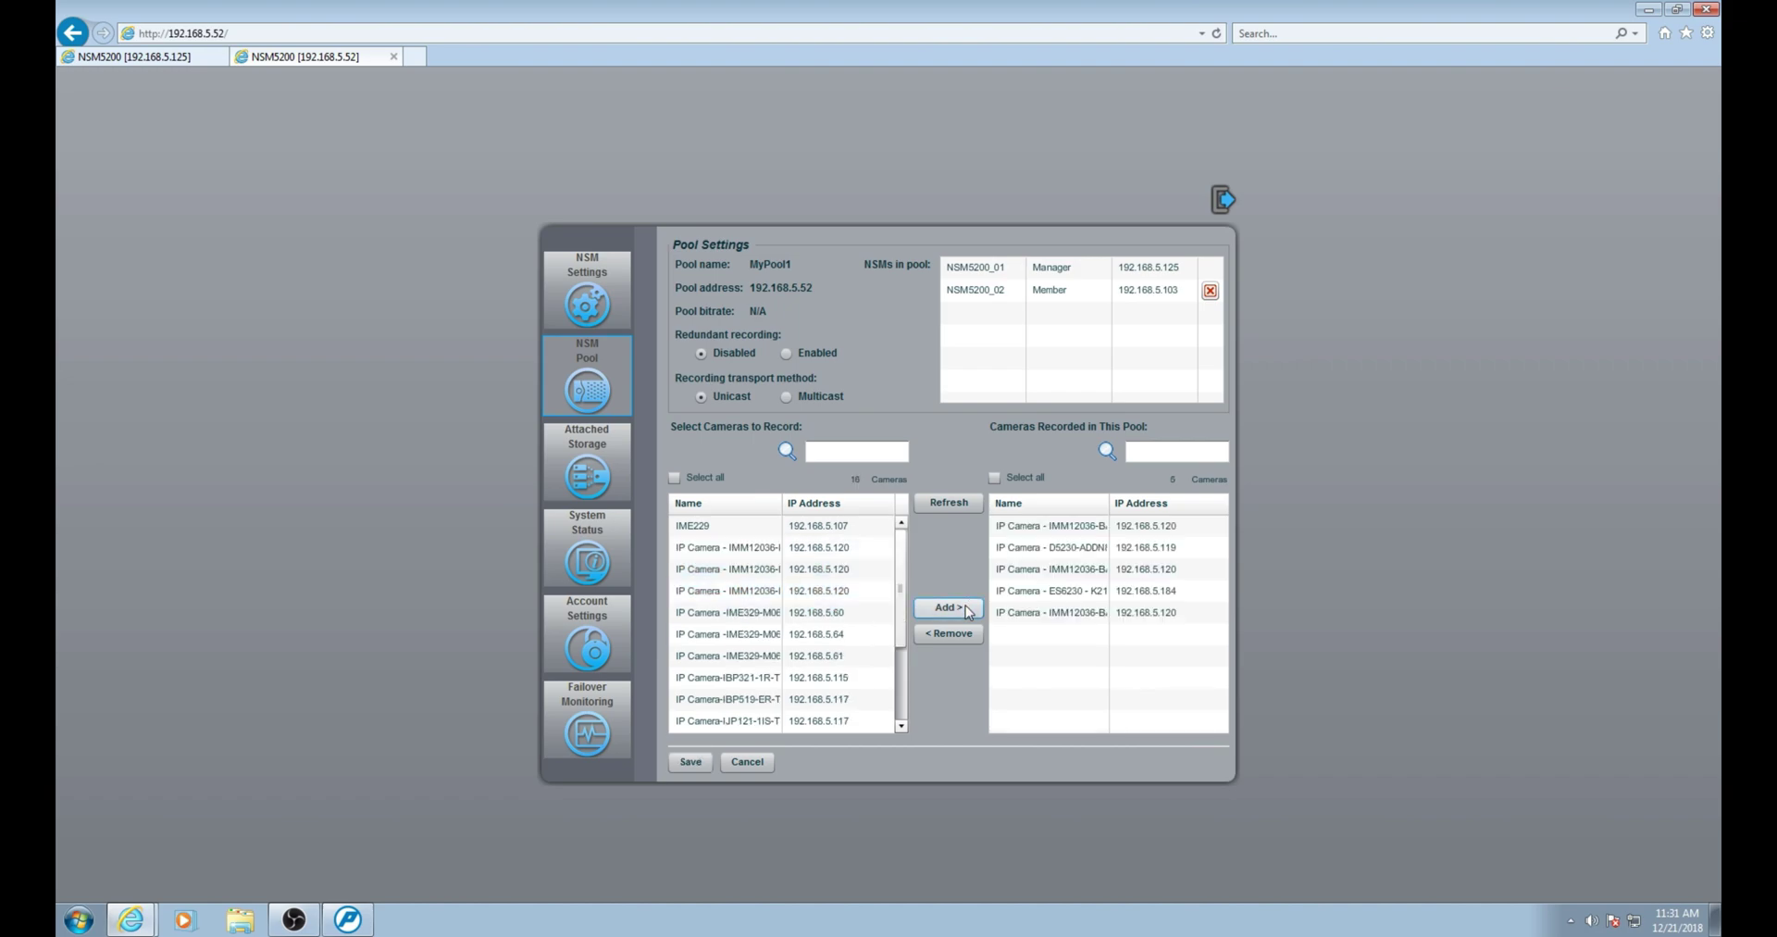
left_click(692, 762)
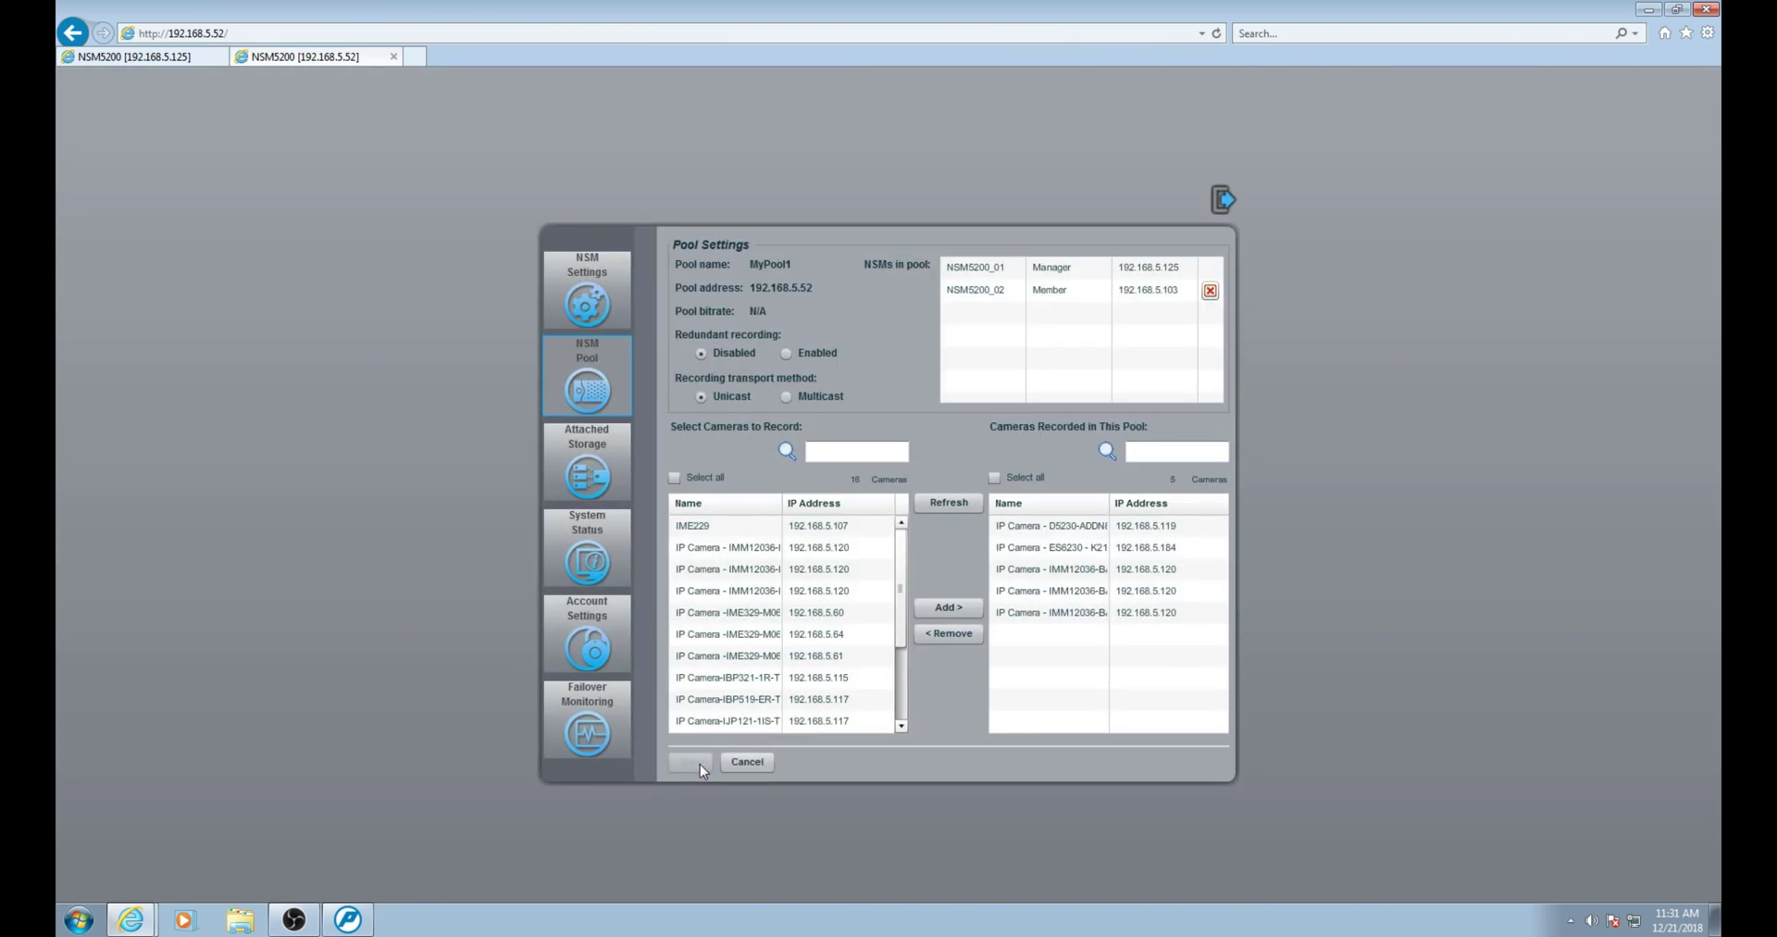
Log out of the 192.168.5.52 and 192.168.5.125 NSM5200 sessions.
left_click(1218, 202)
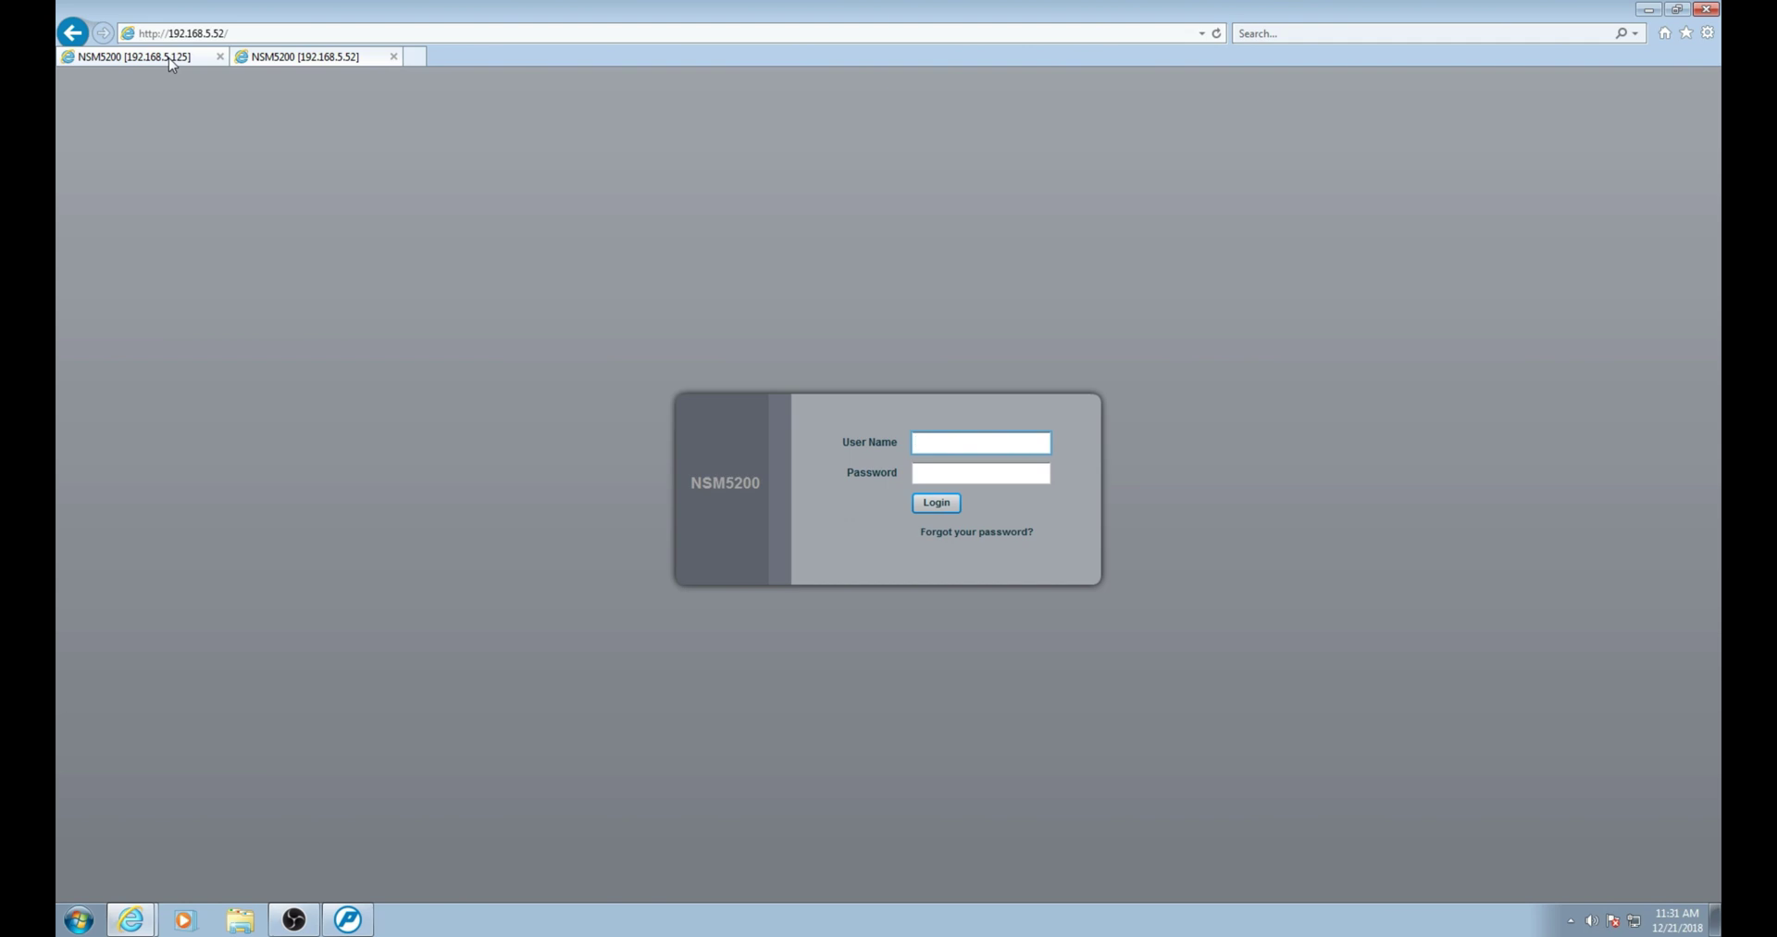
left_click(170, 61)
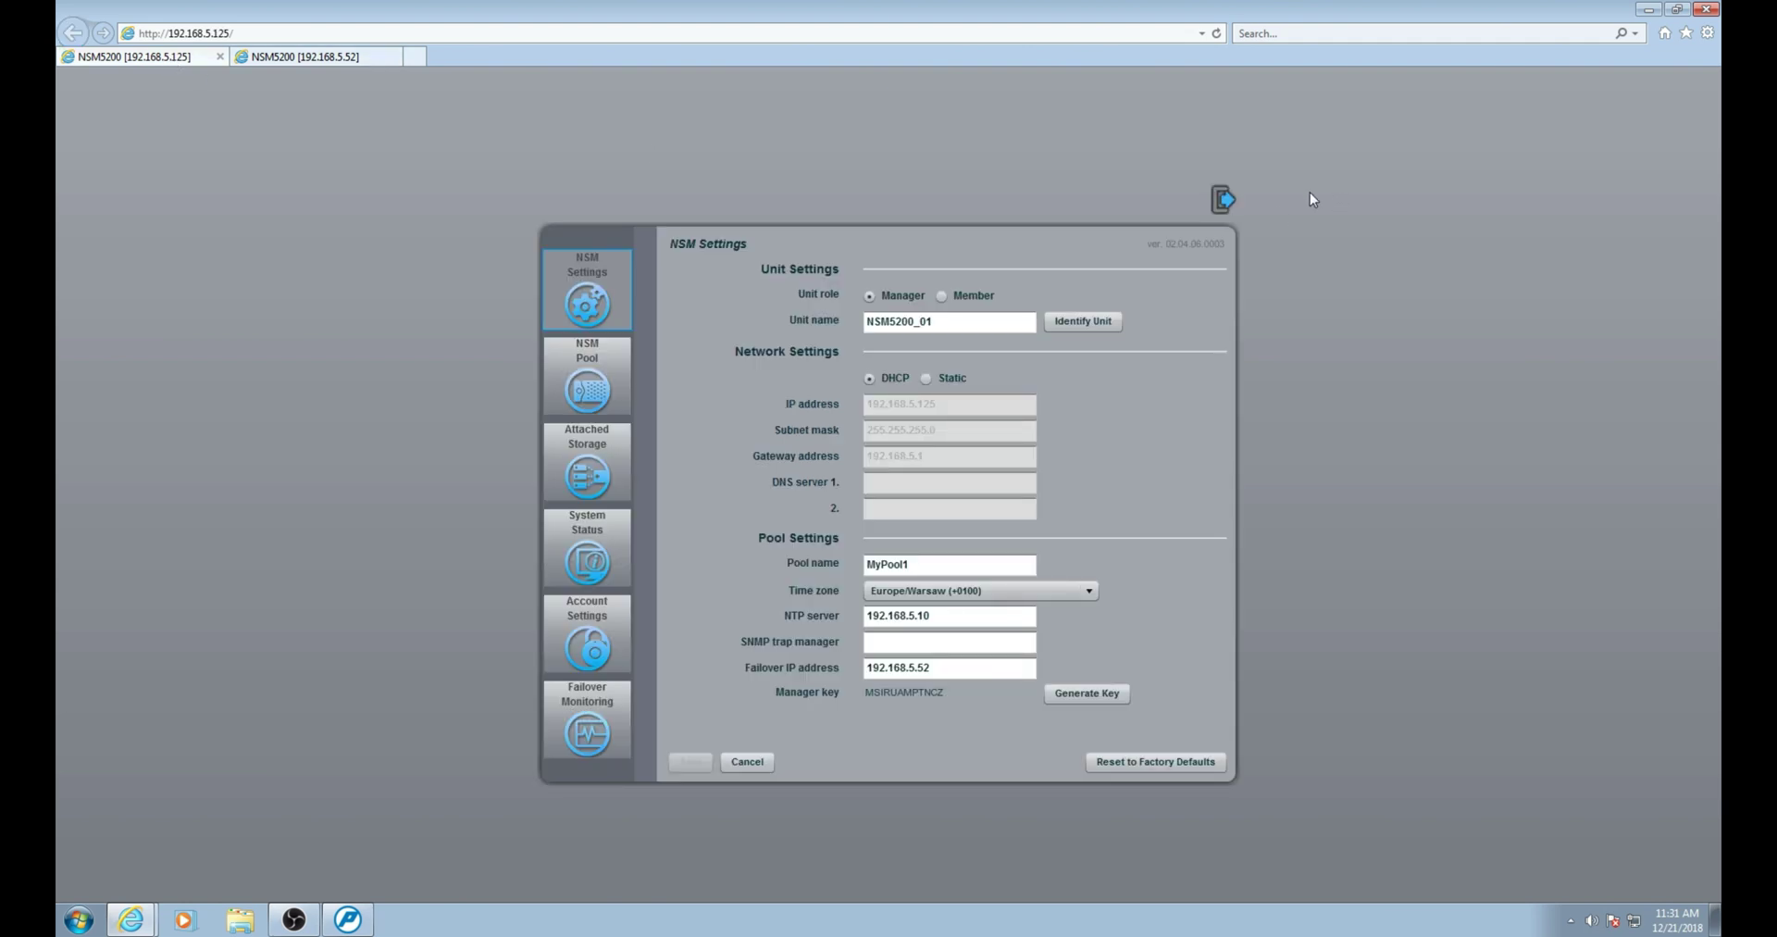
left_click(1221, 202)
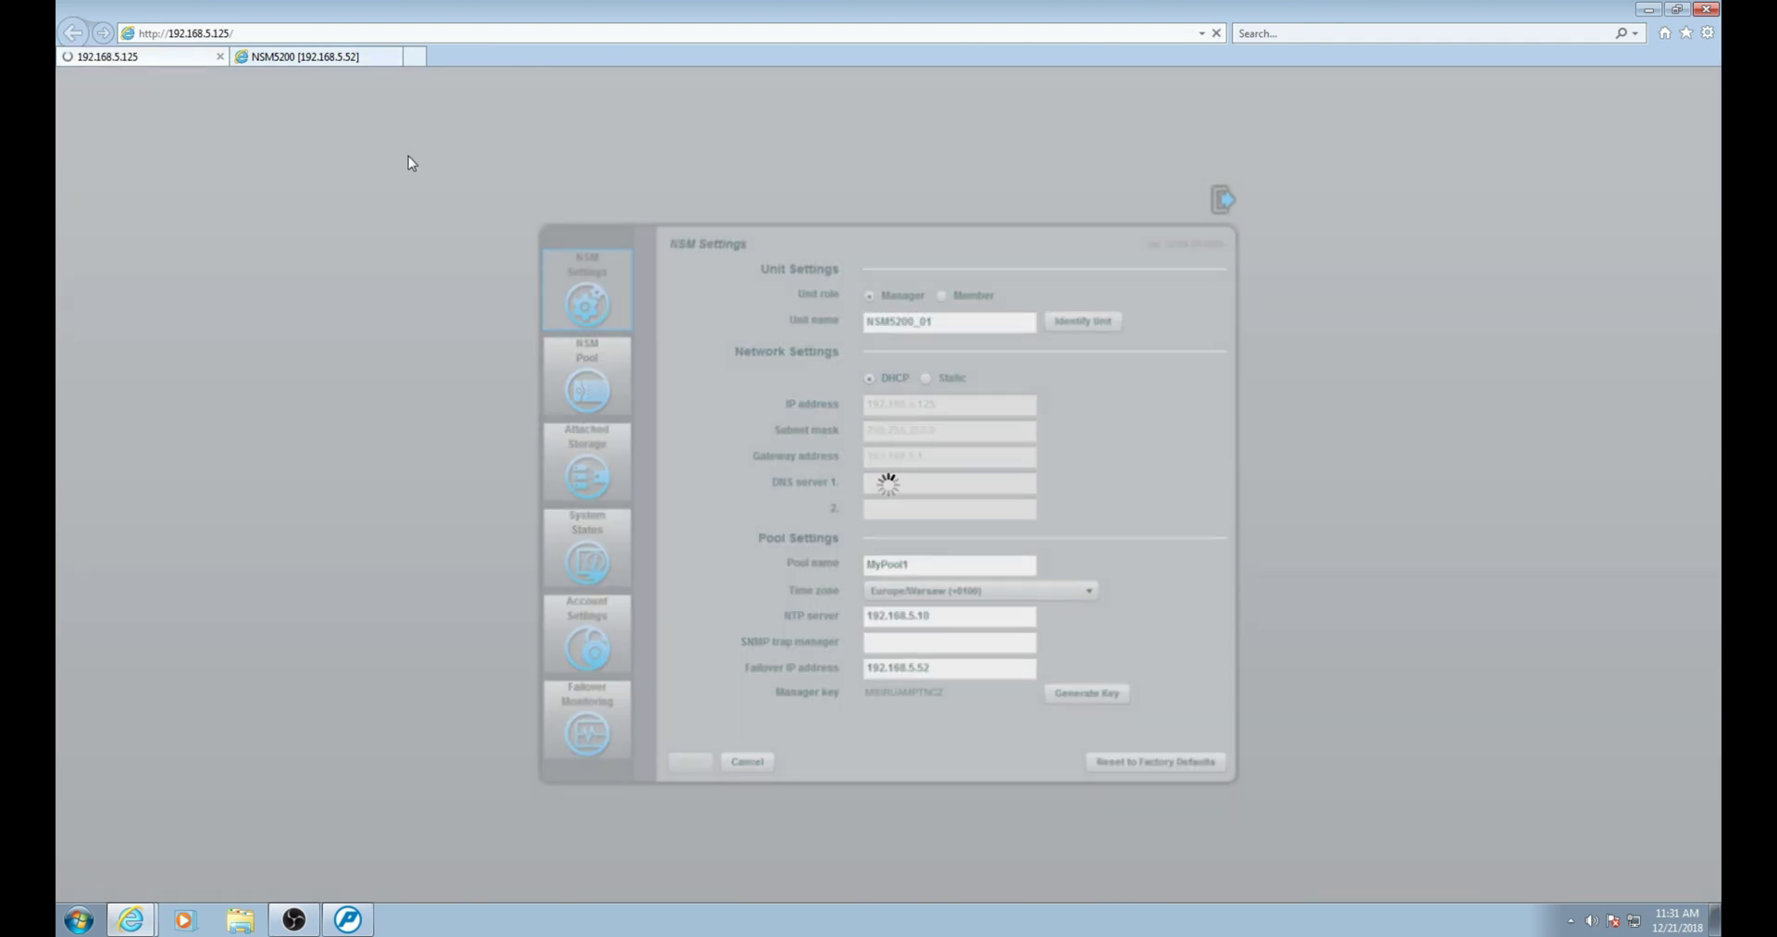